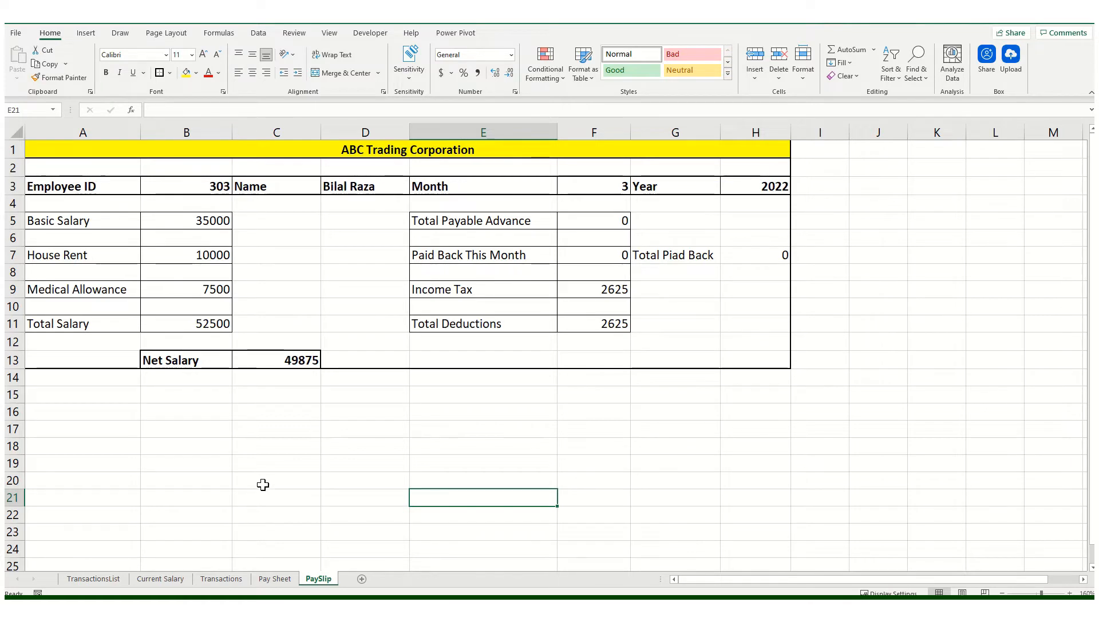
Examine the Transaction Type table on the TransactionsList sheet, from Basic Increment down to Advance Paid Back.
click(218, 492)
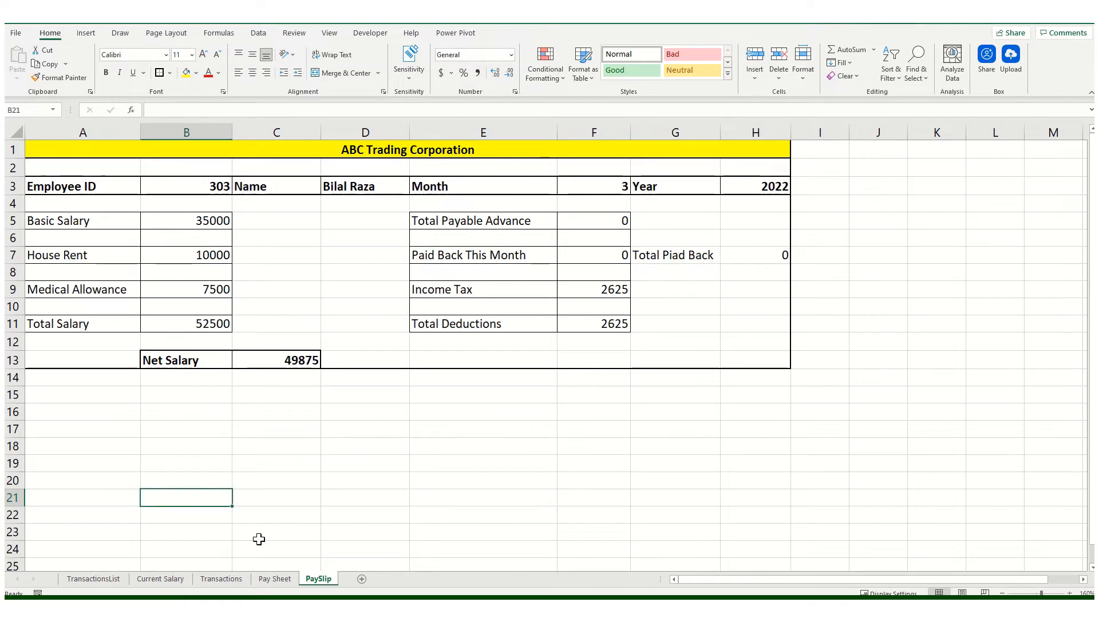
click(94, 579)
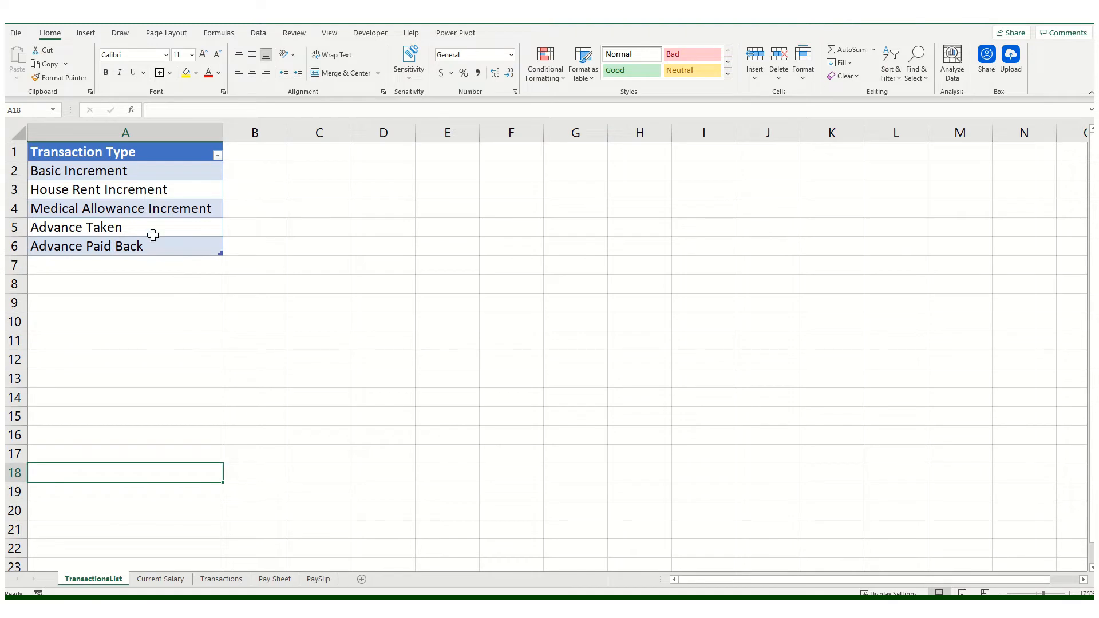
click(173, 327)
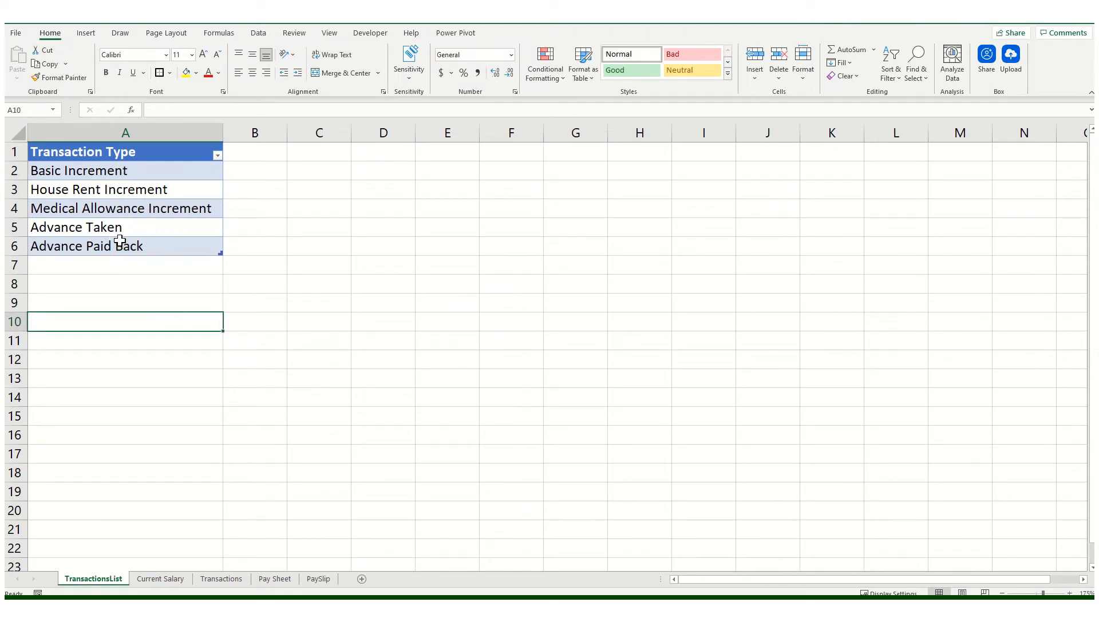
click(443, 295)
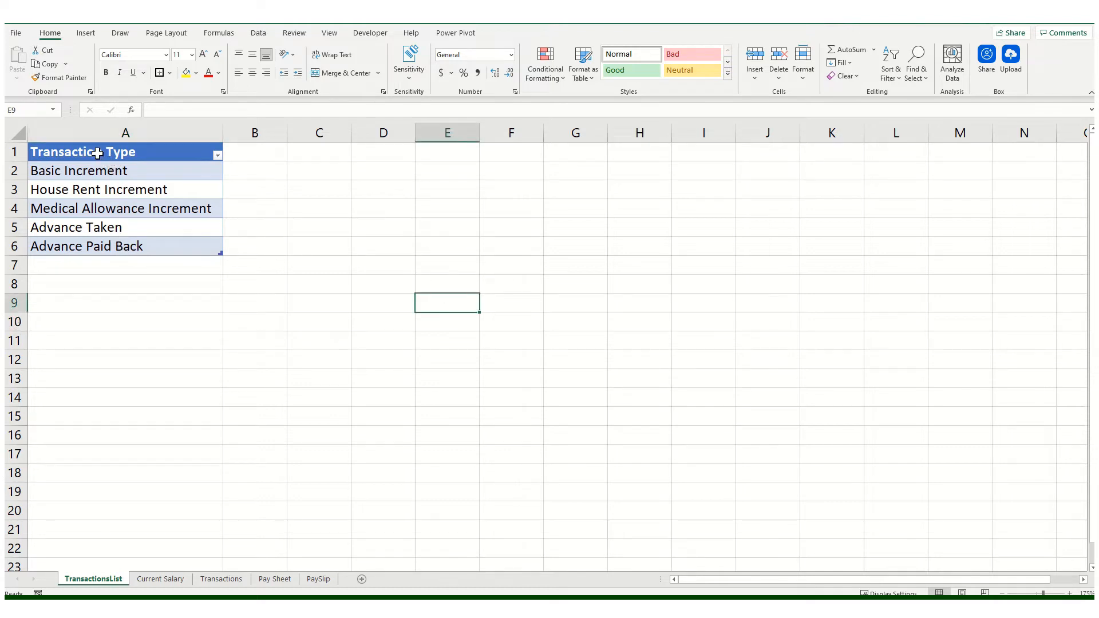
drag(97, 153, 127, 247)
click(422, 290)
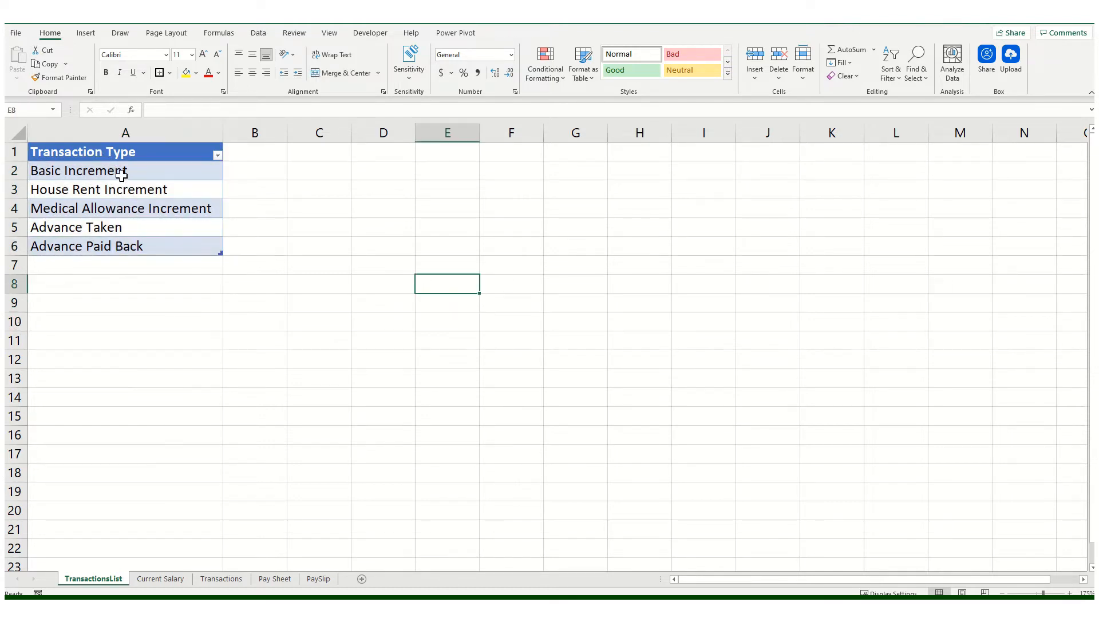
drag(121, 175, 125, 250)
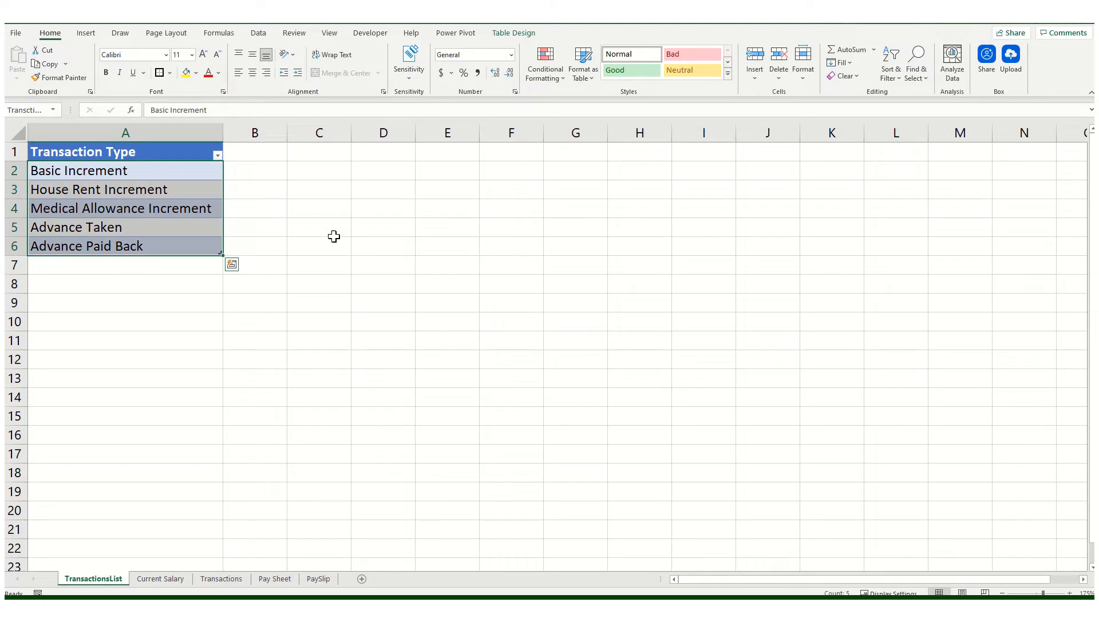
click(302, 229)
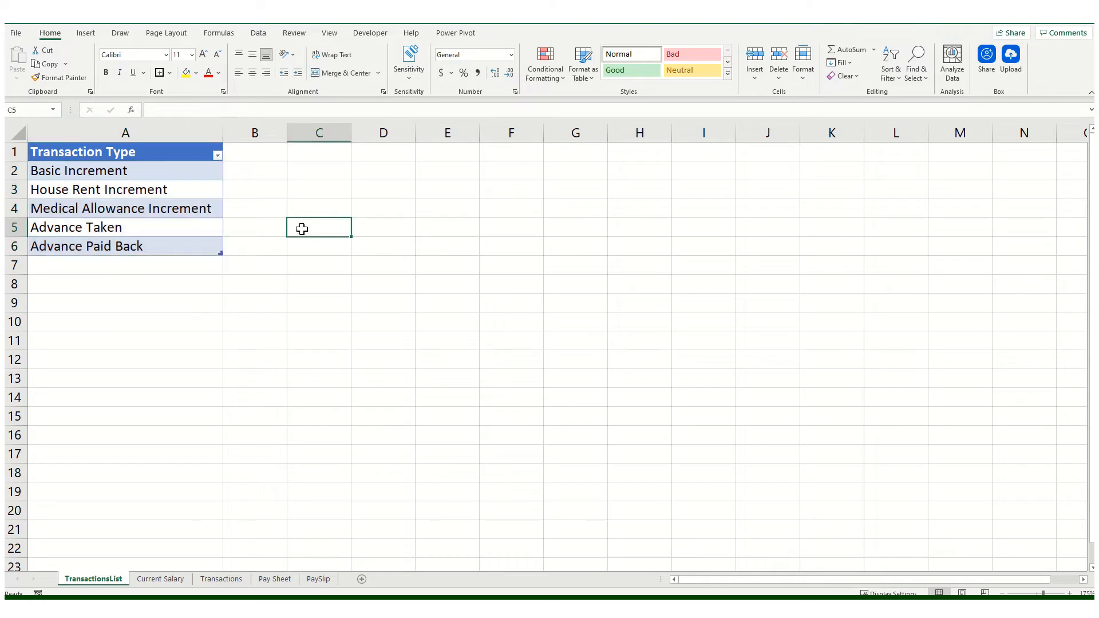
click(217, 34)
click(228, 298)
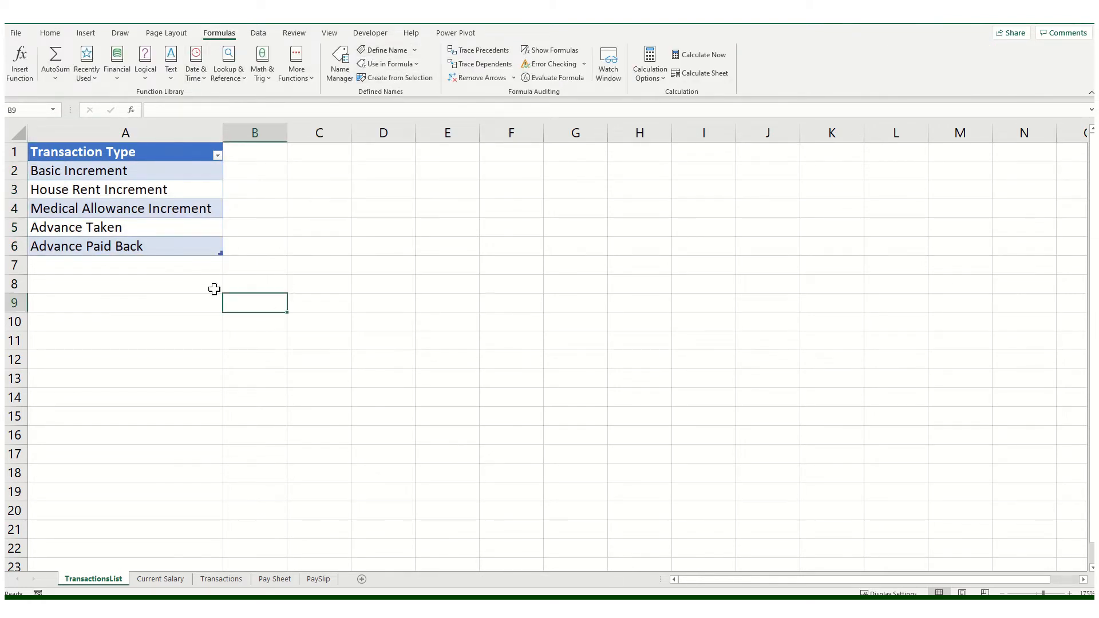
click(171, 422)
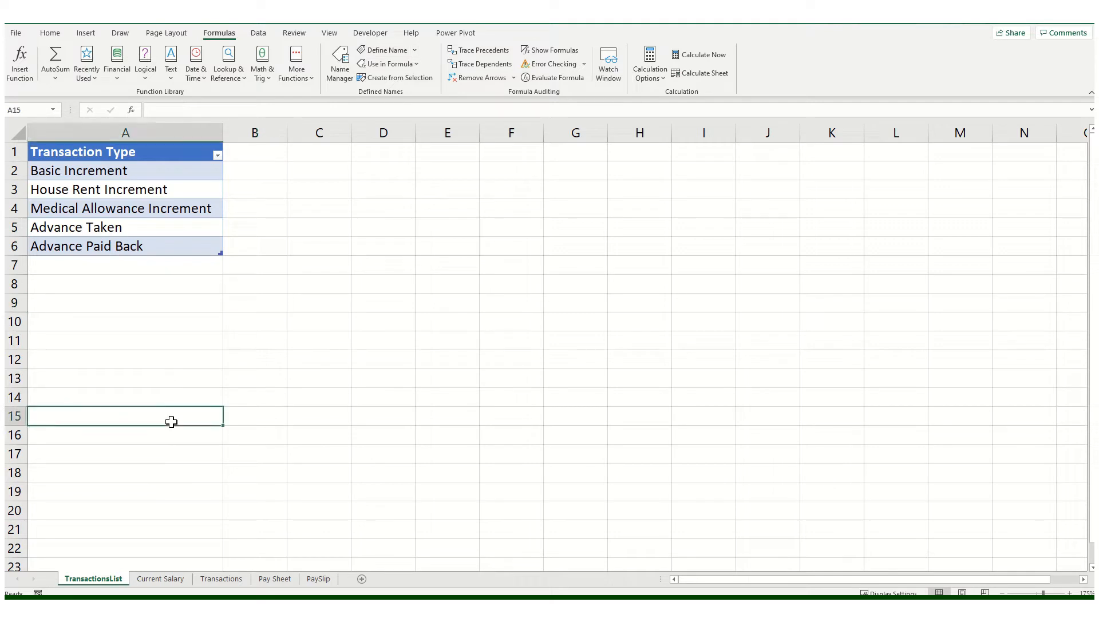
Compare the Transaction Type column on the Transactions sheet with the list of types on the TransactionsList sheet.
click(221, 579)
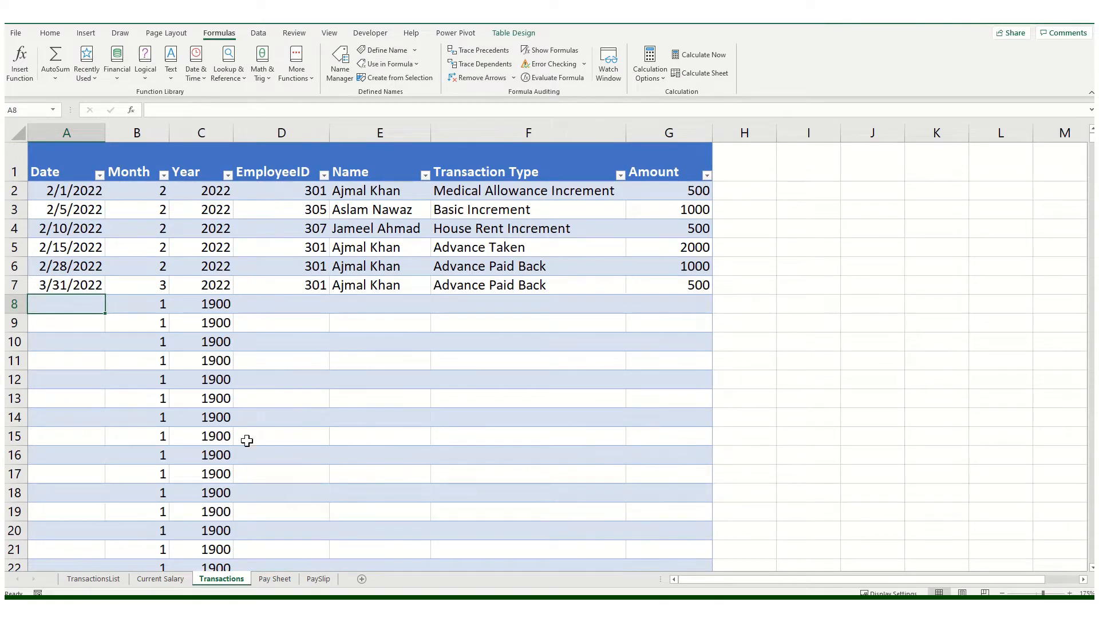
click(538, 304)
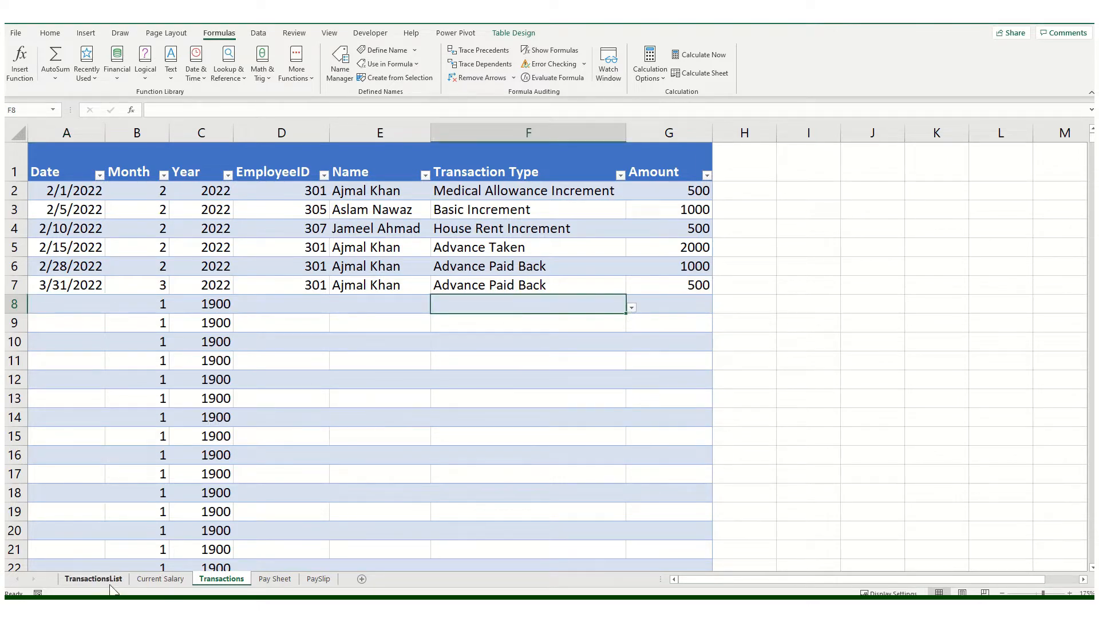
click(93, 578)
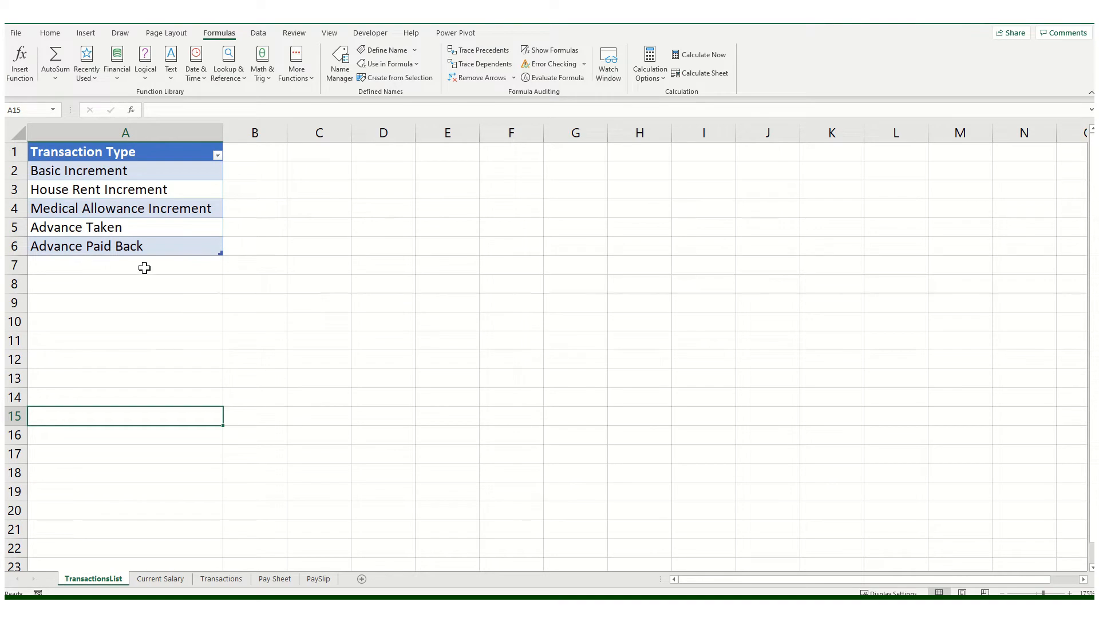
click(222, 579)
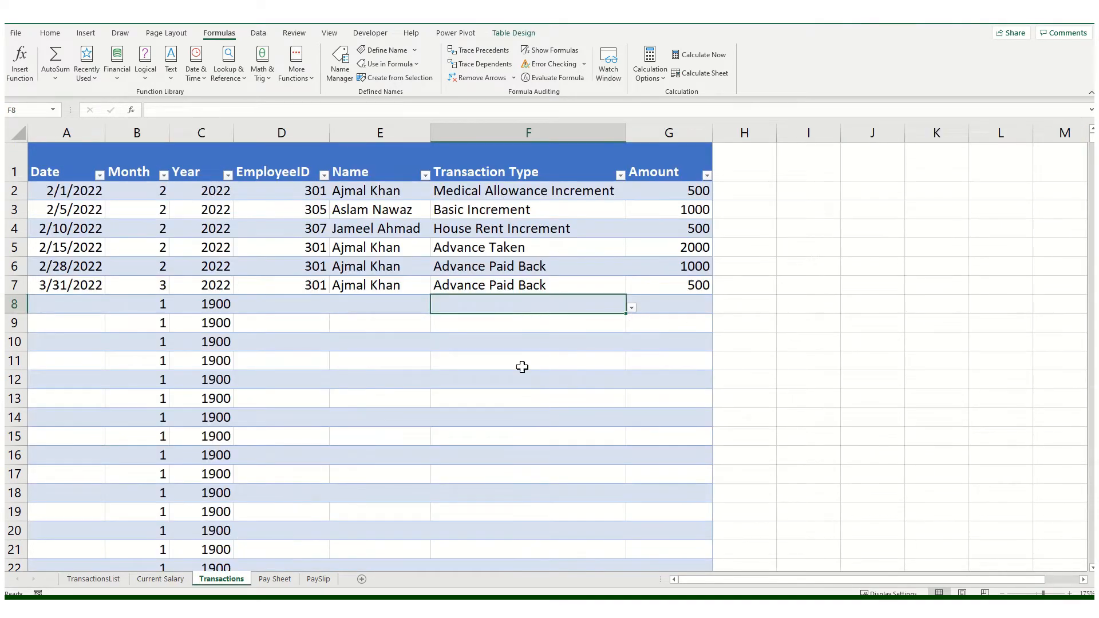
click(93, 581)
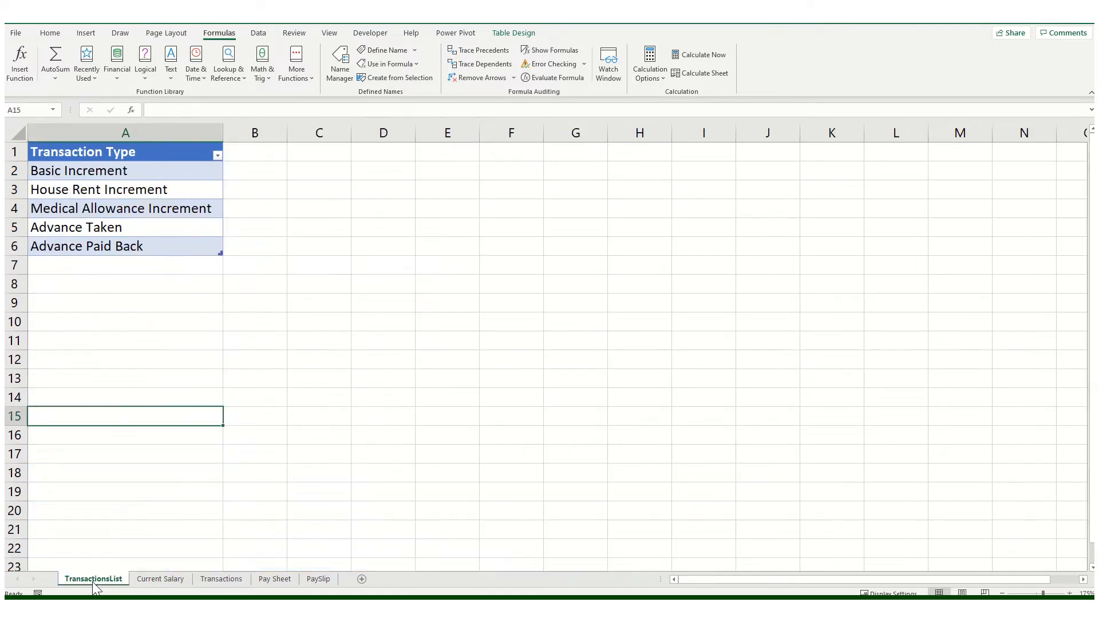
click(152, 269)
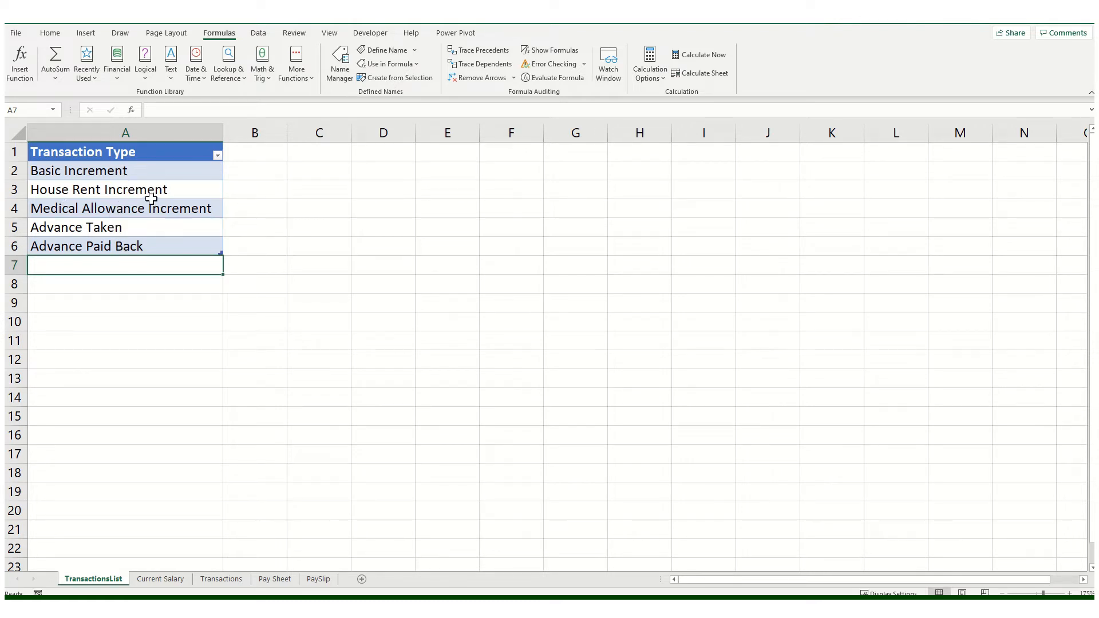
click(77, 175)
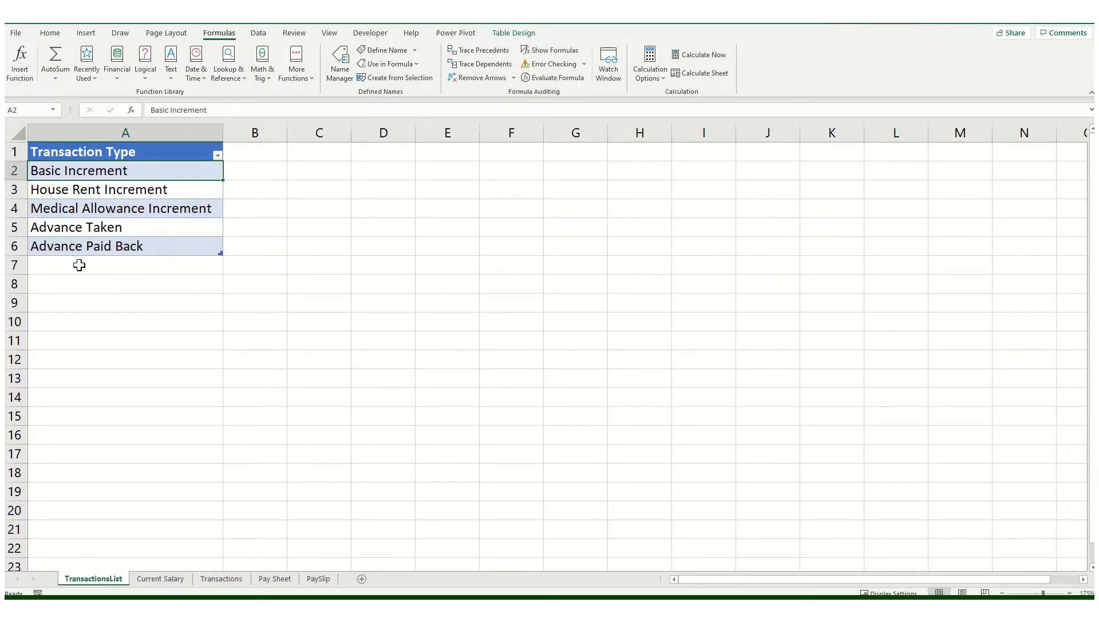
click(130, 300)
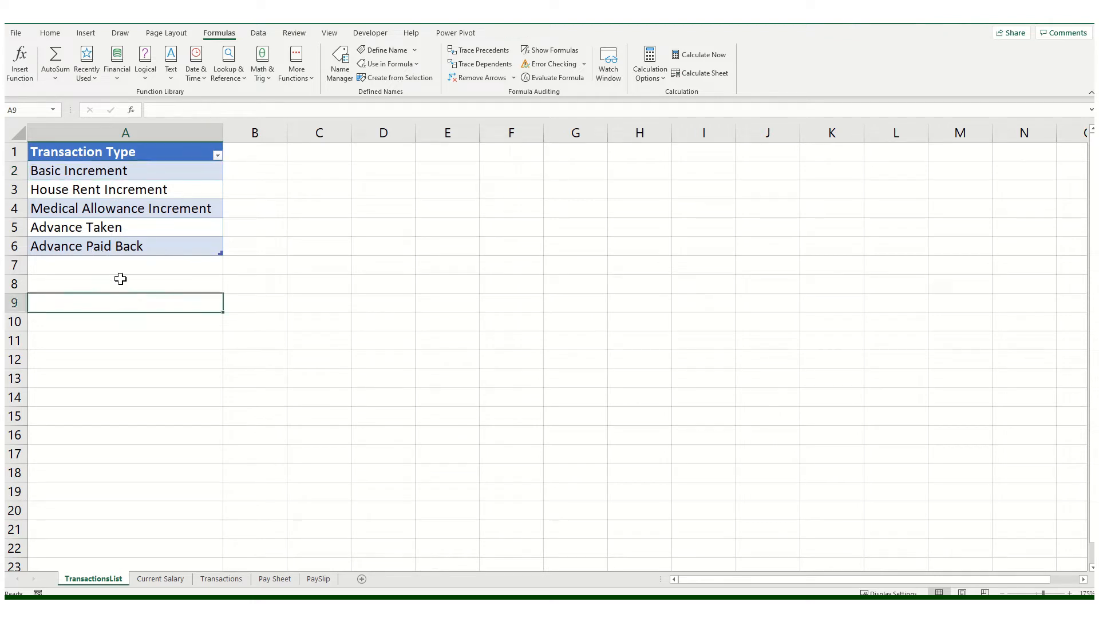
Review the entries on the Transactions sheet and inspect the lookup formula in the Name column.
click(221, 579)
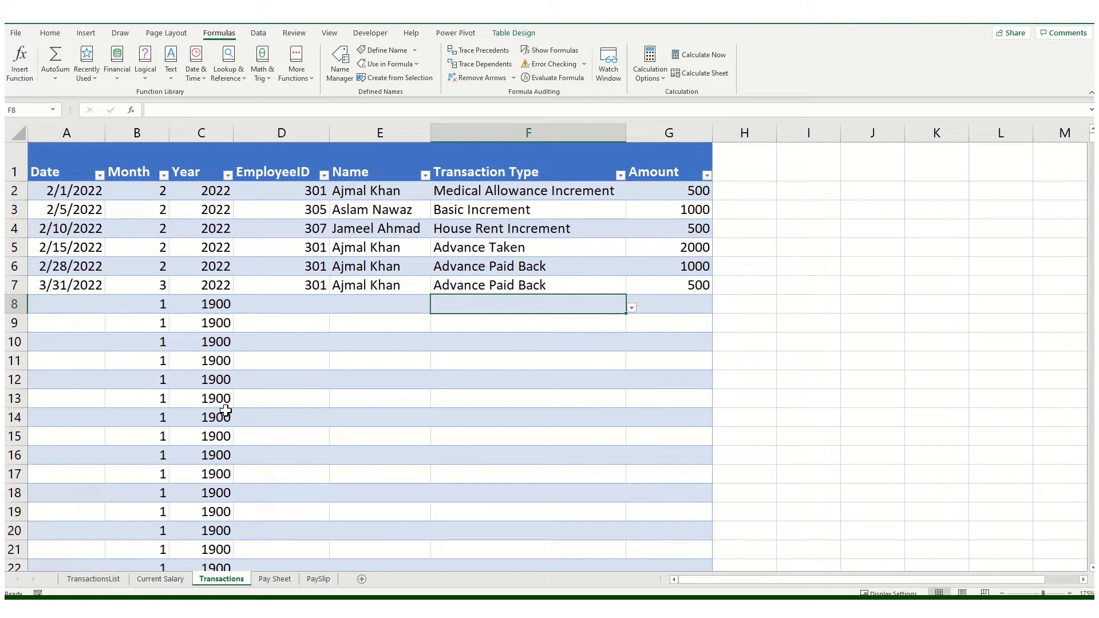
click(289, 482)
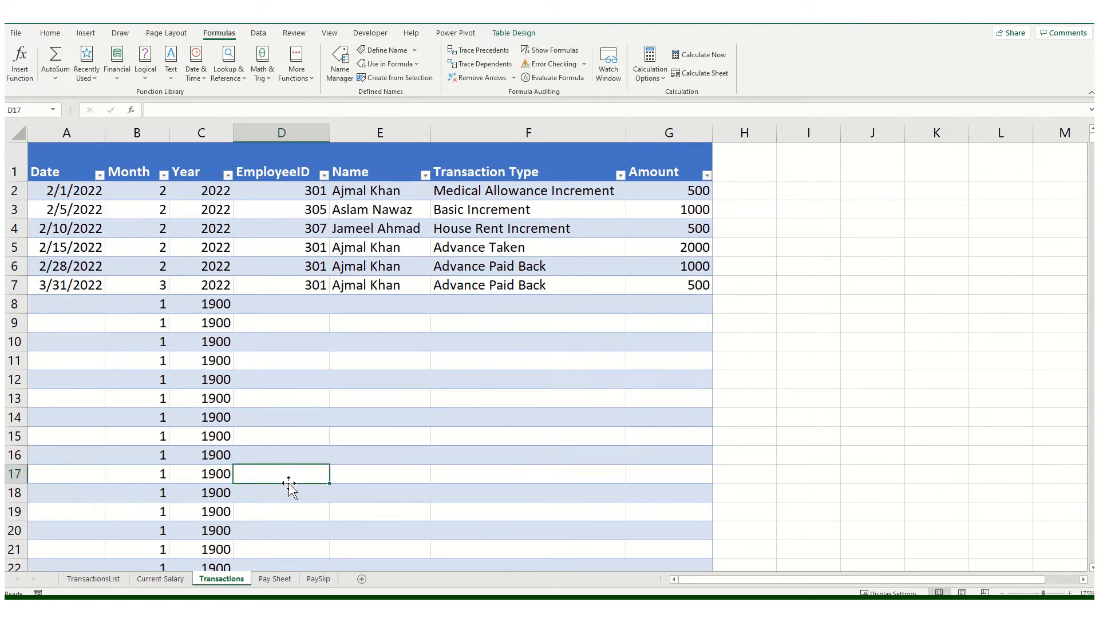
click(333, 424)
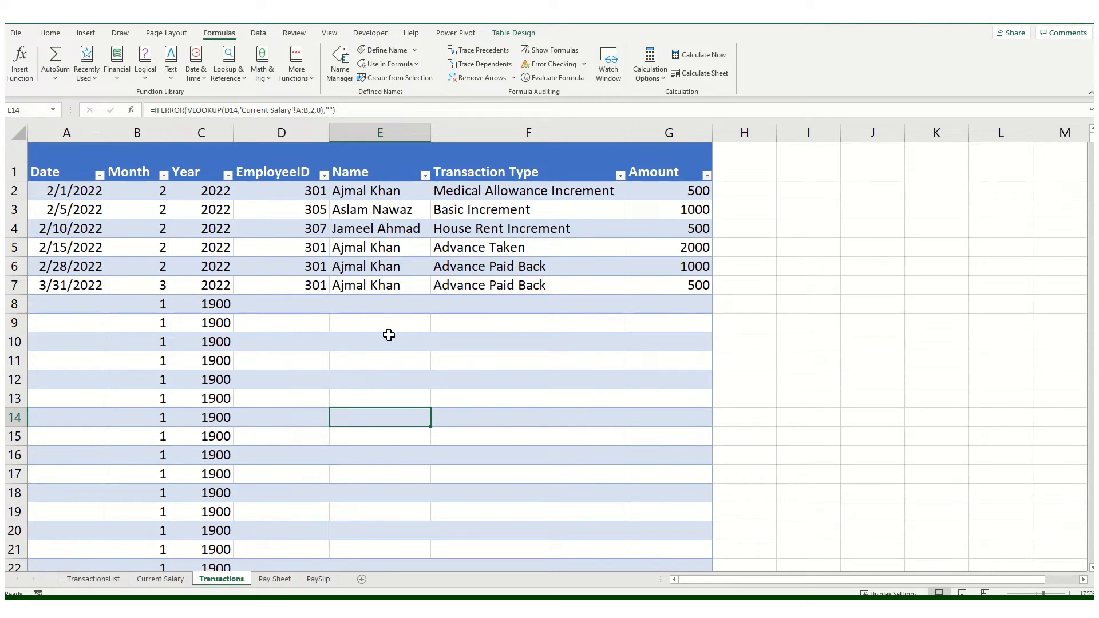
click(388, 336)
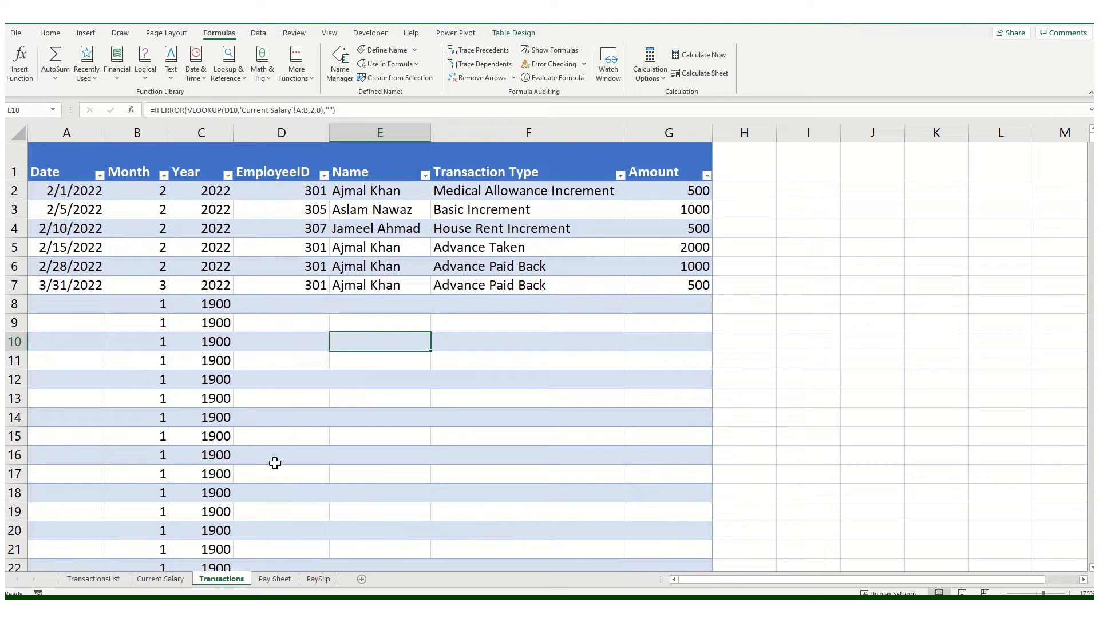
Look over the employee records on the Current Salary sheet, including the EmployeeID and Basic Salary columns.
click(155, 579)
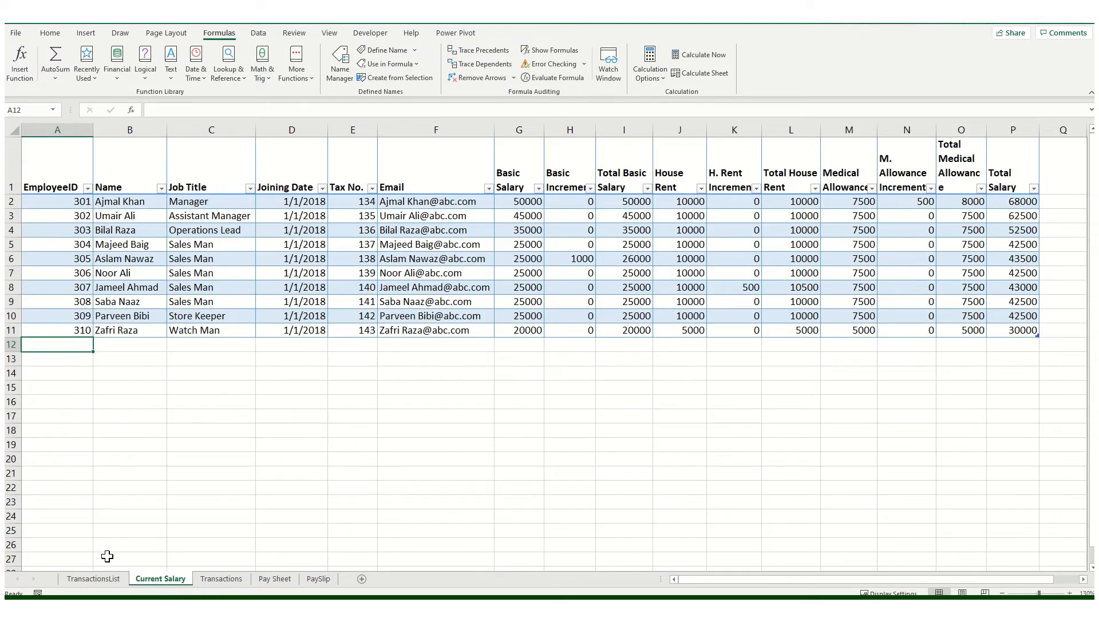
click(205, 474)
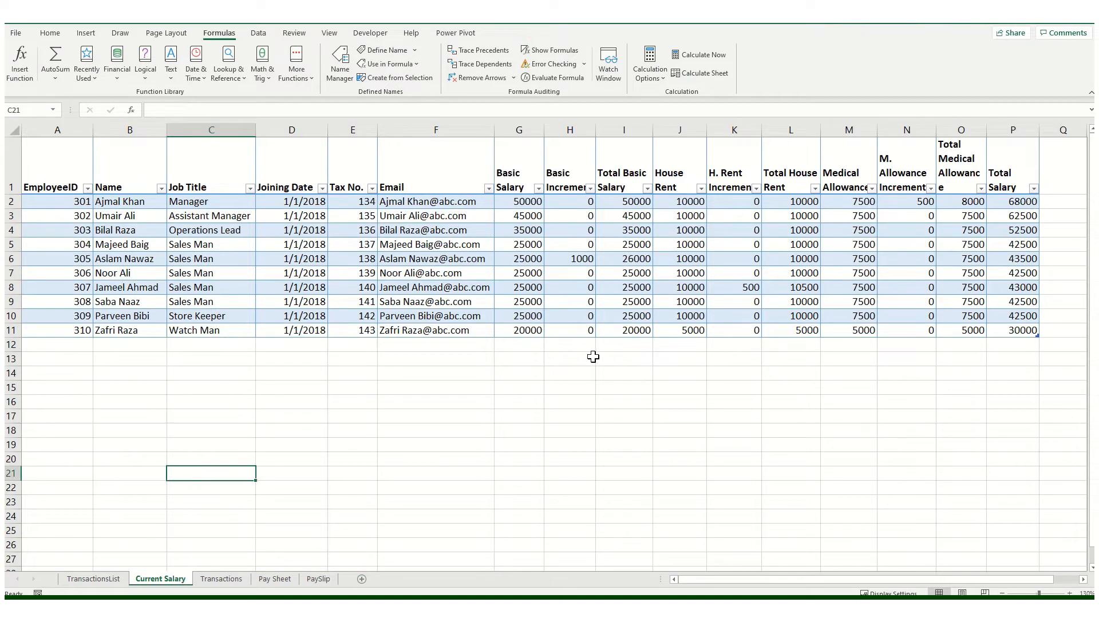
click(417, 430)
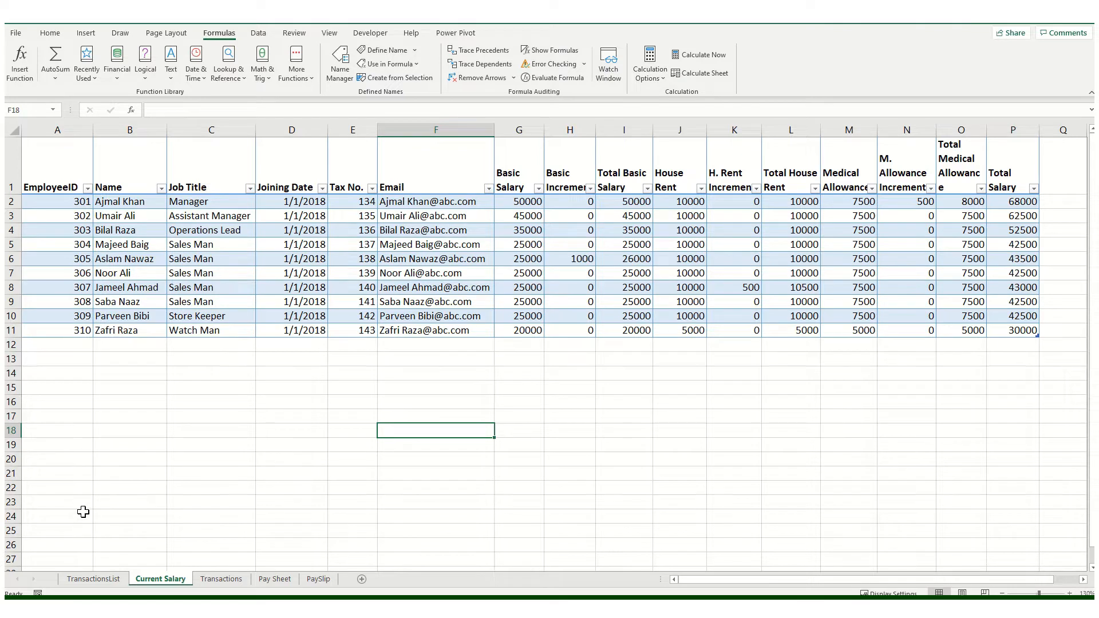
click(87, 418)
click(79, 231)
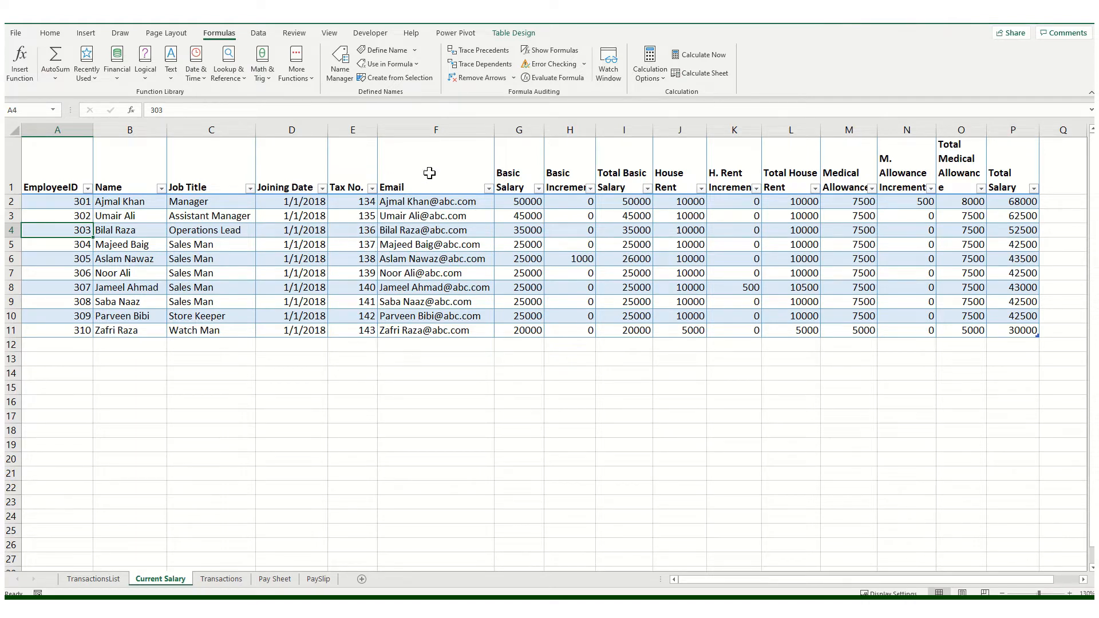
click(525, 204)
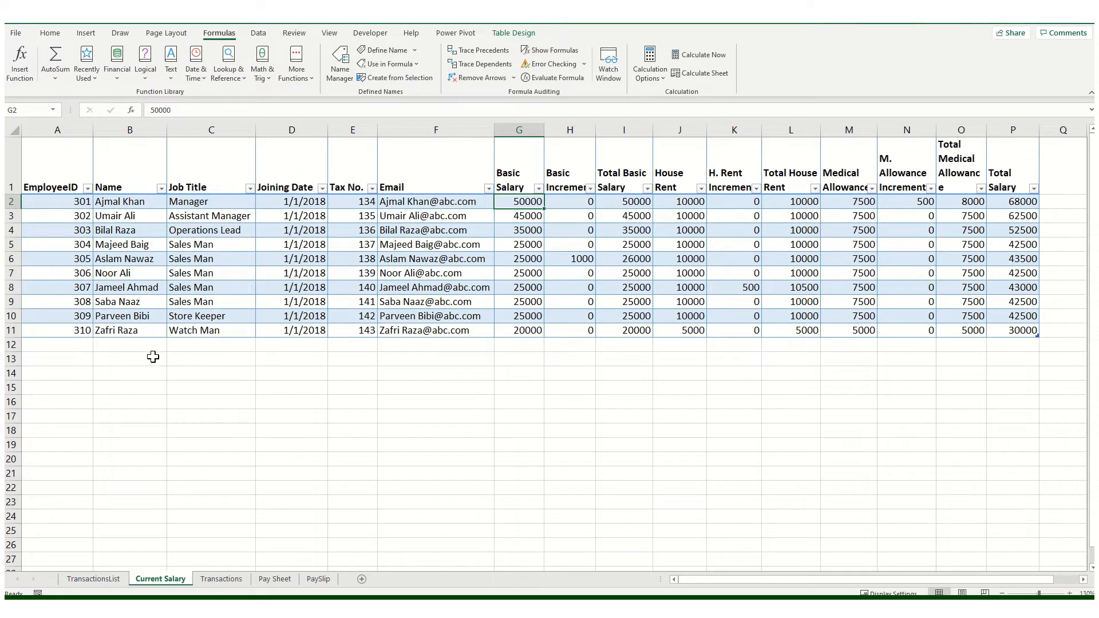
click(523, 347)
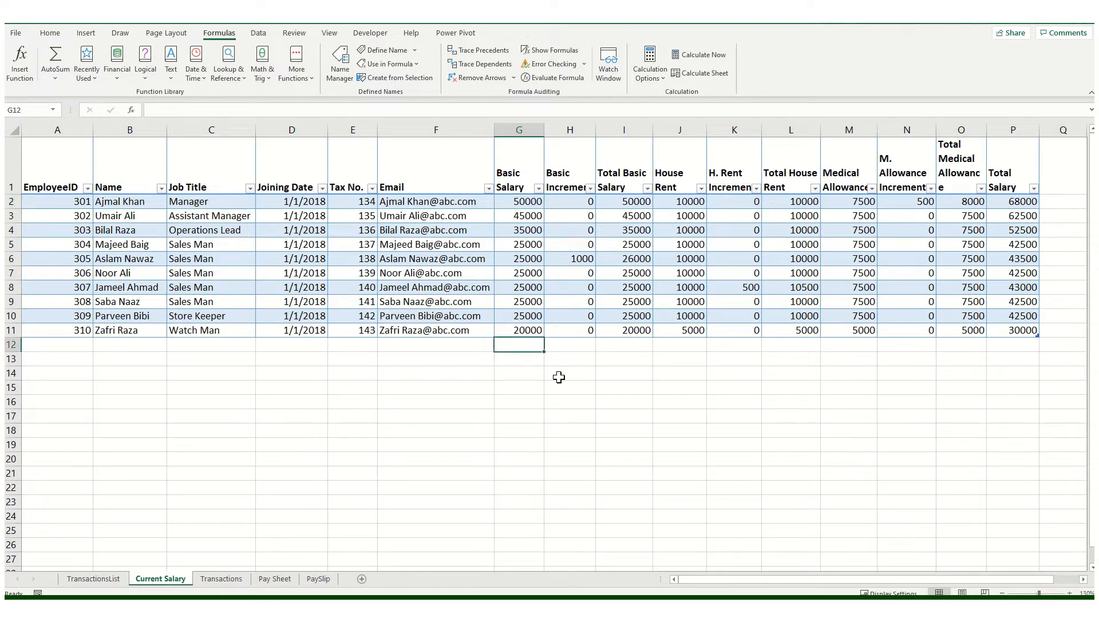
Inspect the Basic Increment and Total Basic Salary formulas on the Current Salary sheet, checking the increments against the Transactions sheet.
click(575, 331)
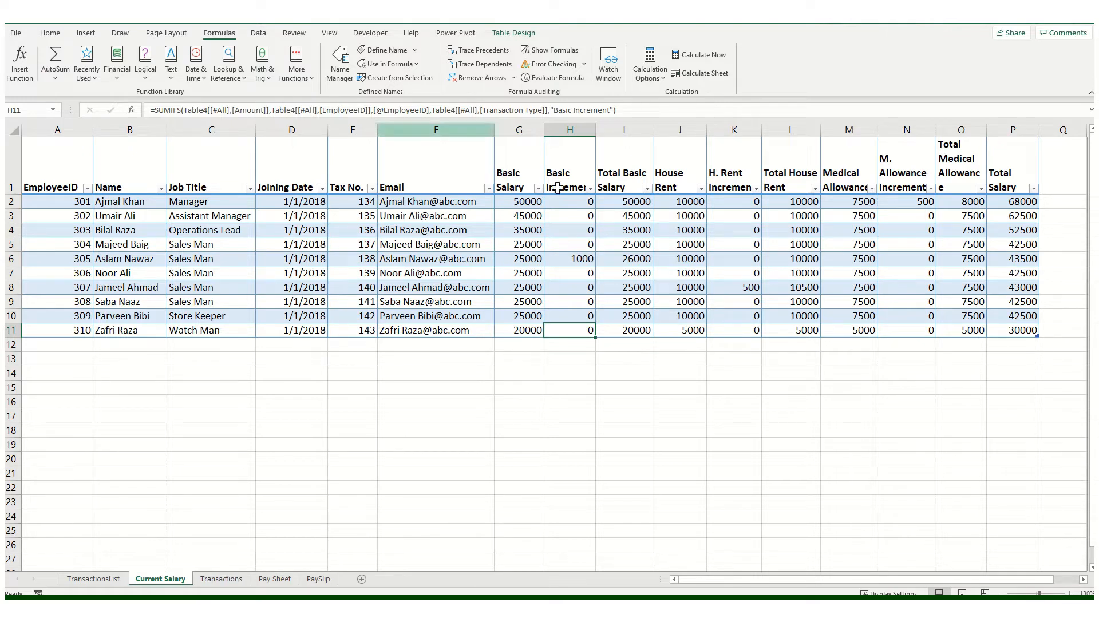
click(226, 580)
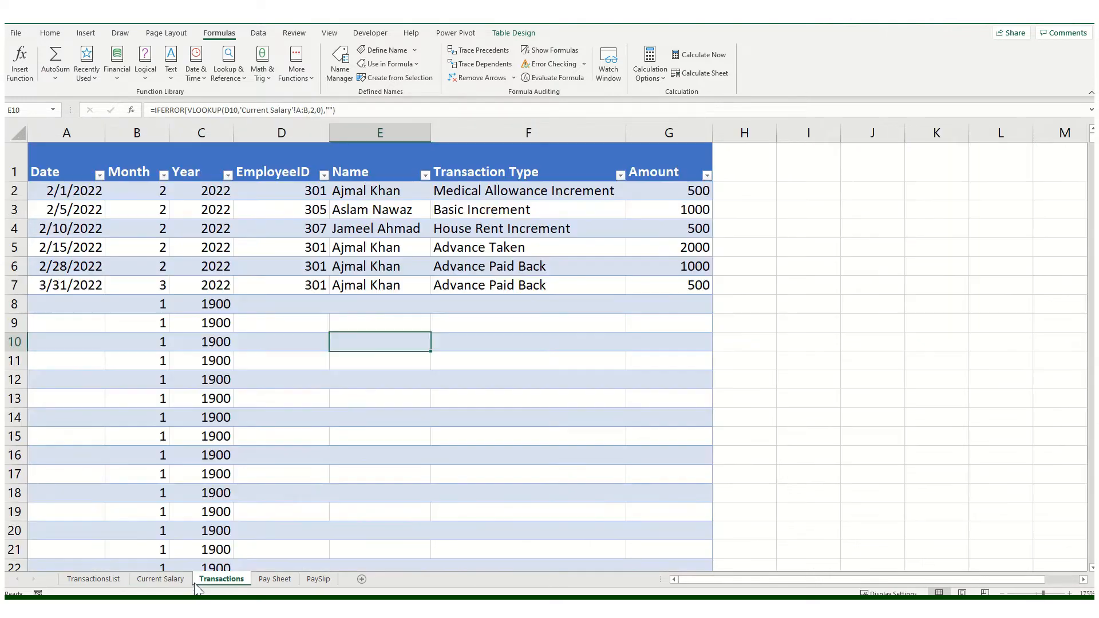
click(160, 579)
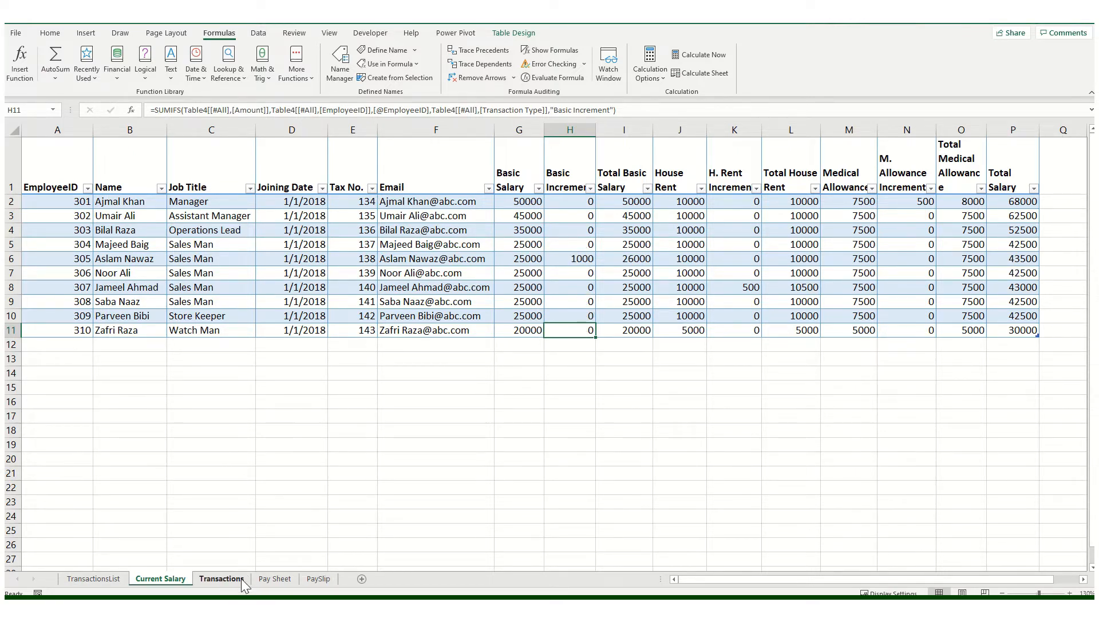
click(222, 580)
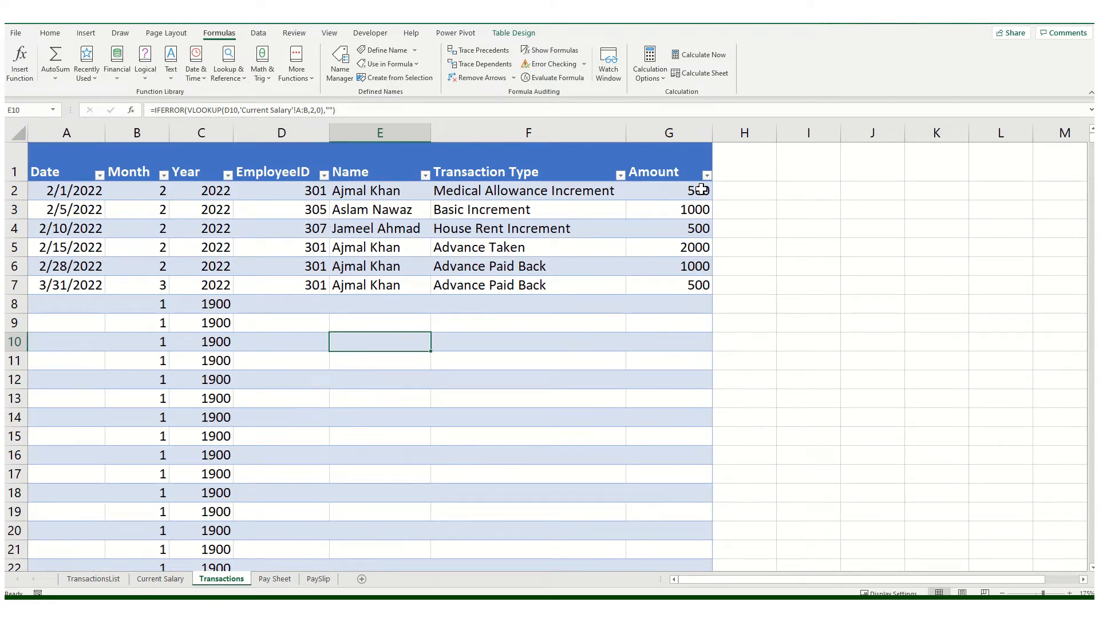
click(161, 579)
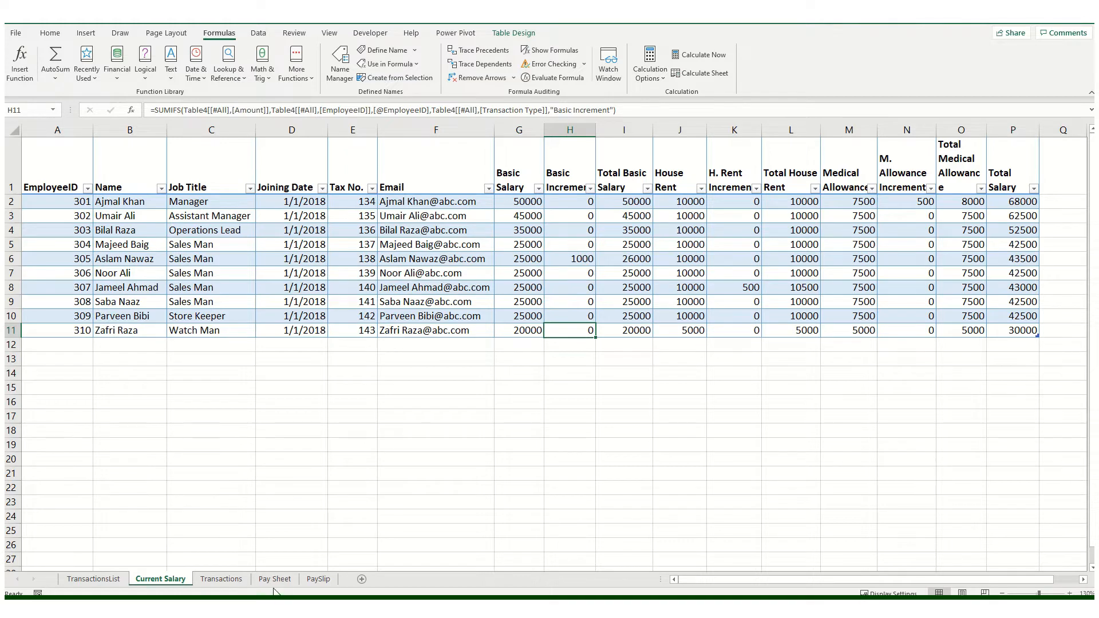
click(217, 579)
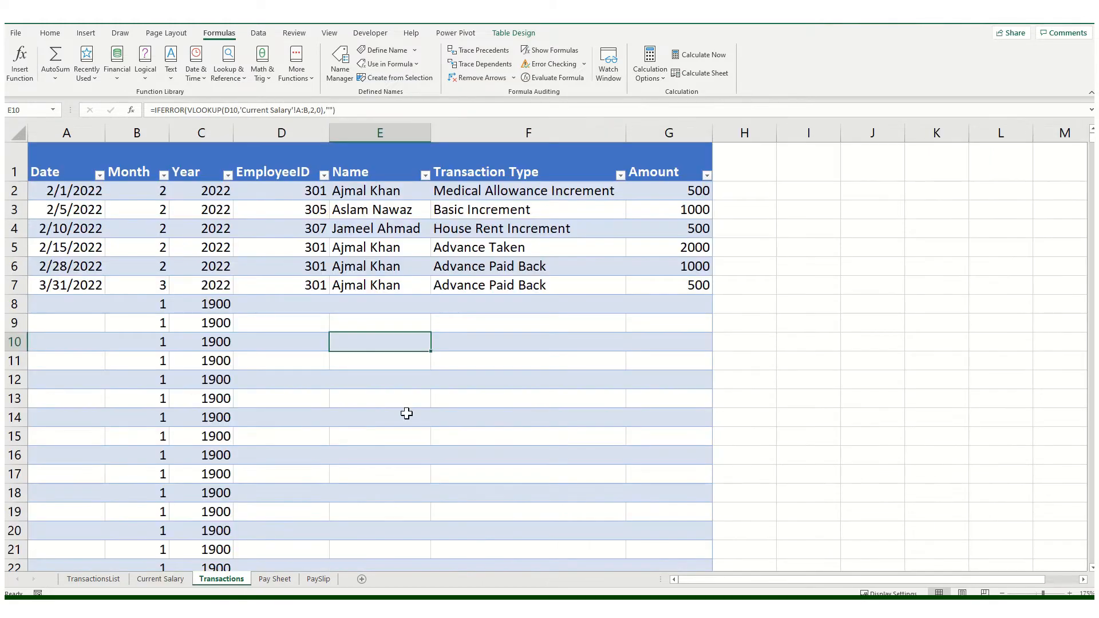
click(161, 581)
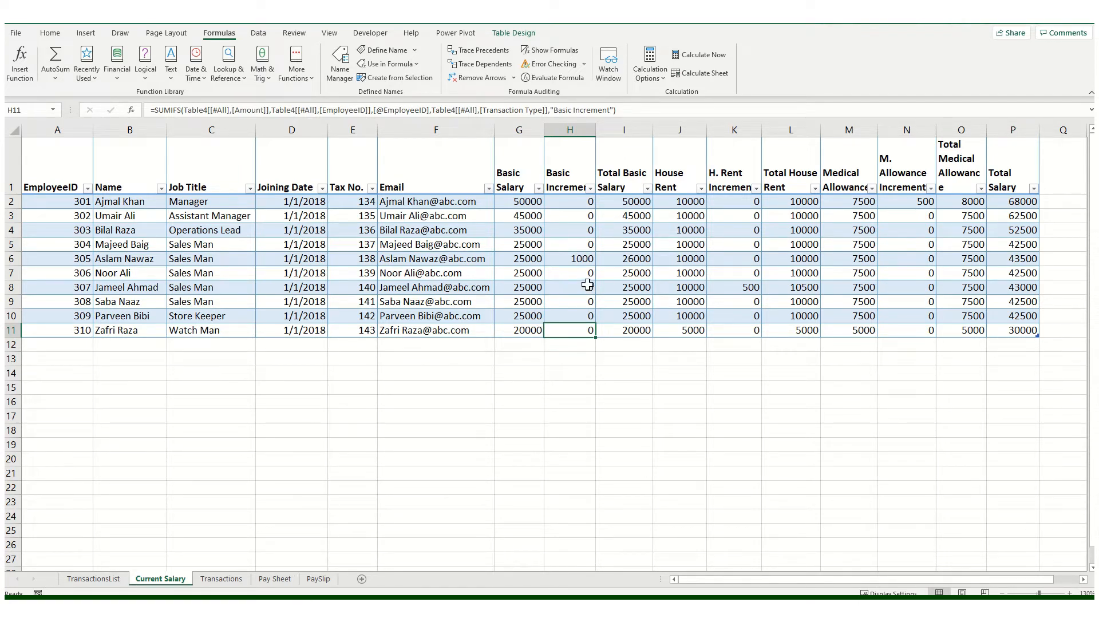
click(630, 274)
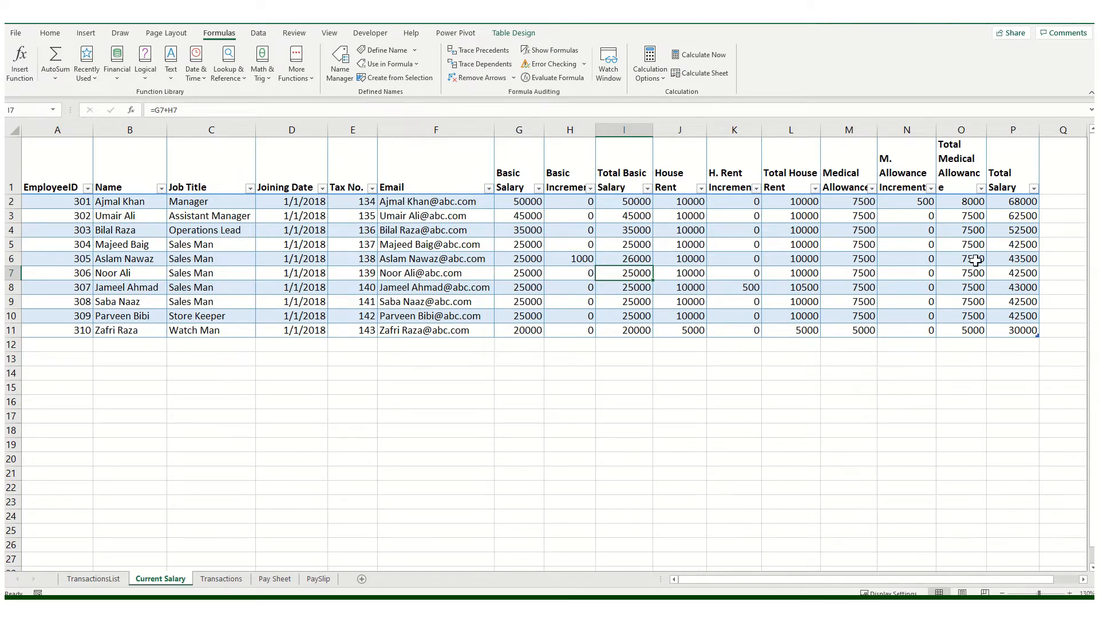
Inspect the house rent increment, medical allowance increment and related total formulas on the Current Salary sheet, including the Total Salary formula.
click(738, 269)
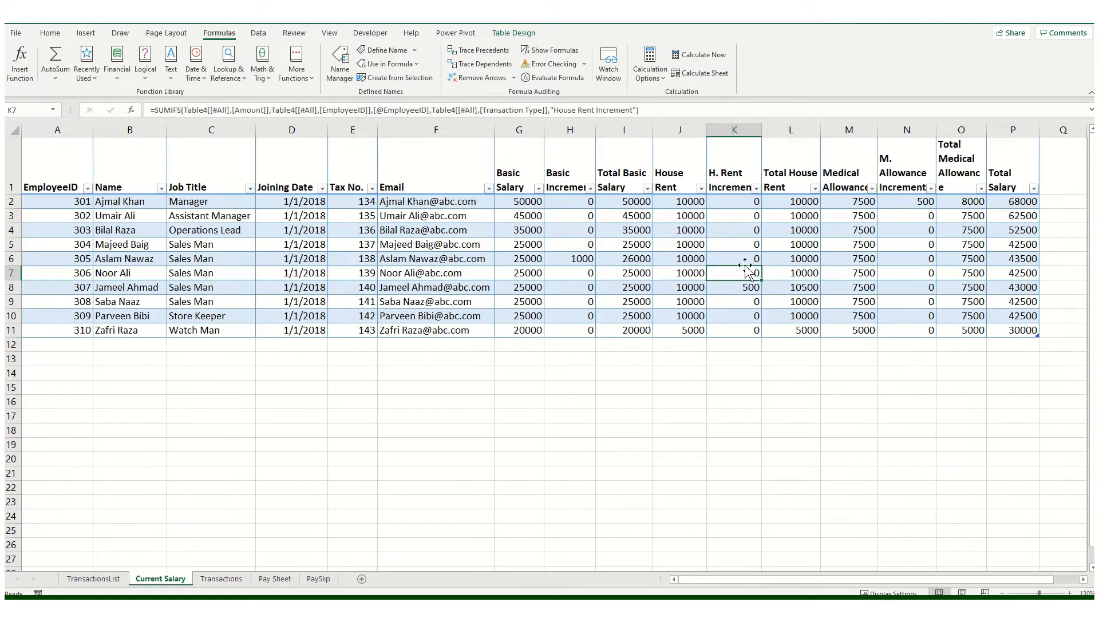
click(797, 273)
click(854, 264)
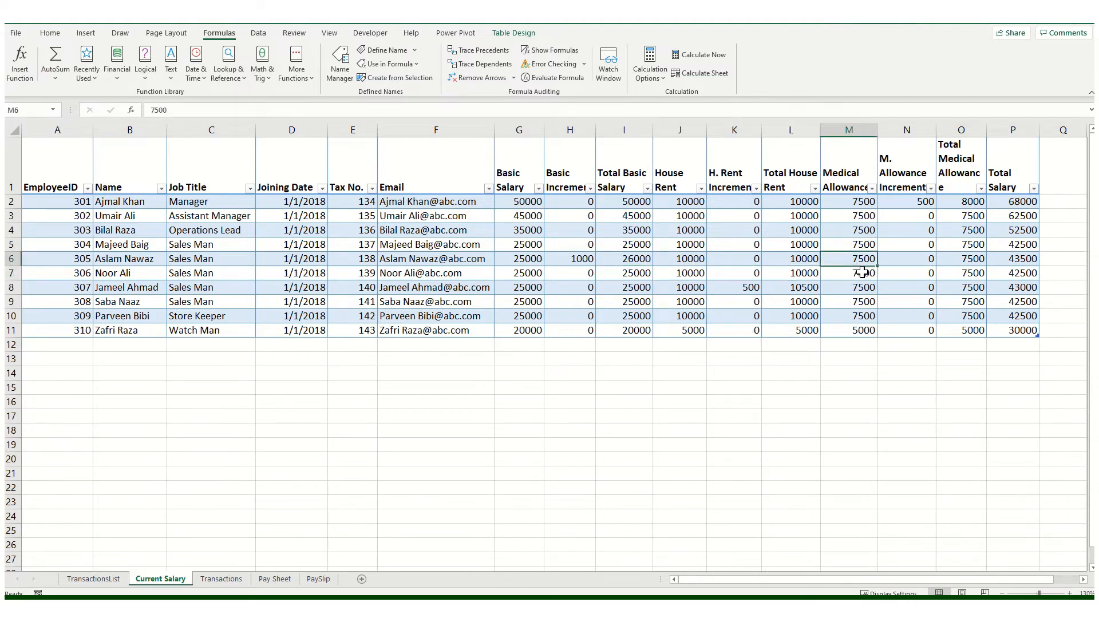
click(922, 246)
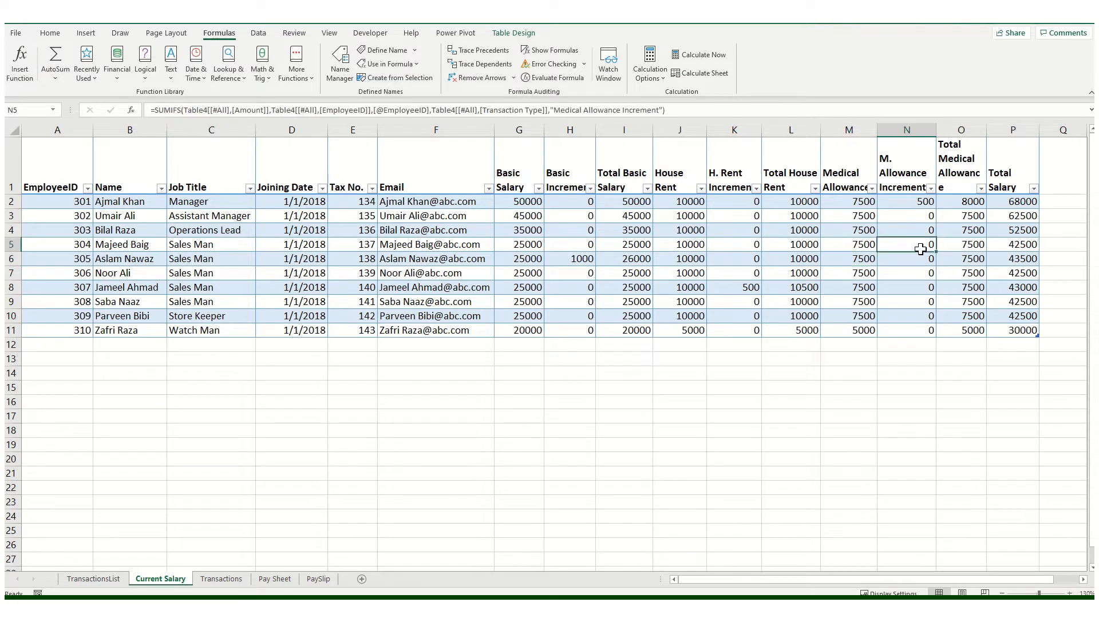
click(966, 247)
click(1015, 247)
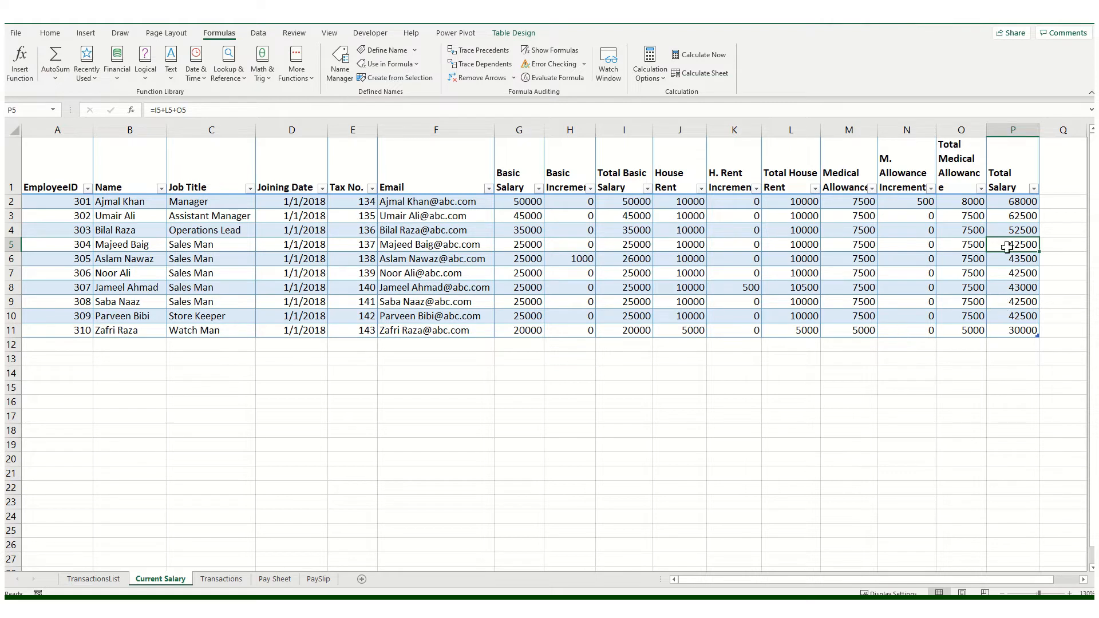
click(788, 392)
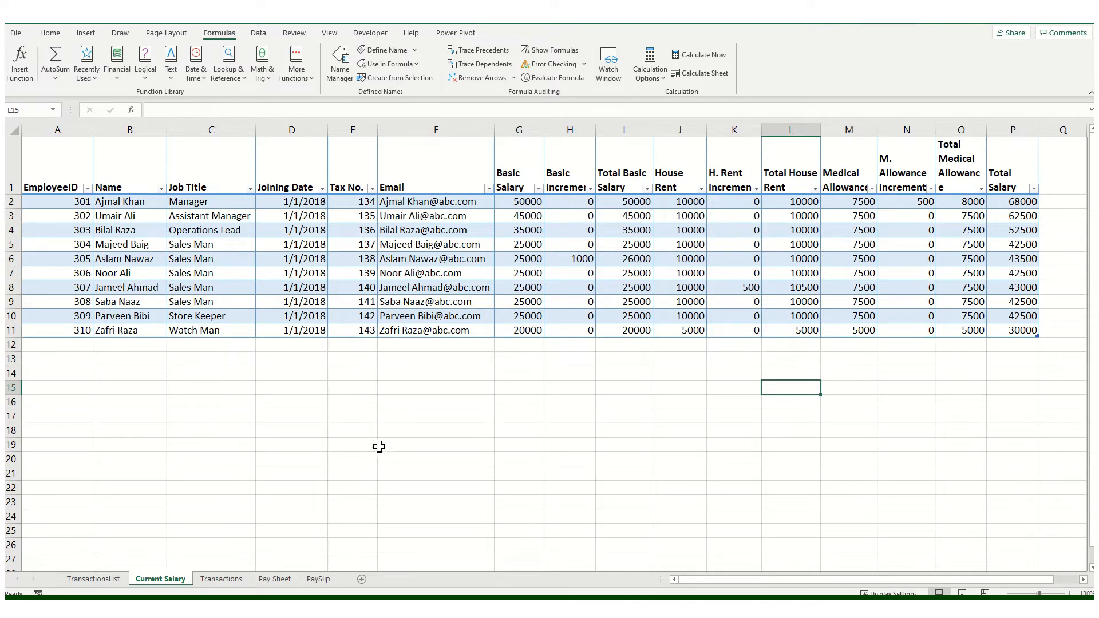
Check the first blank row of the Transactions sheet, including the choices offered in its Transaction Type cell.
click(217, 580)
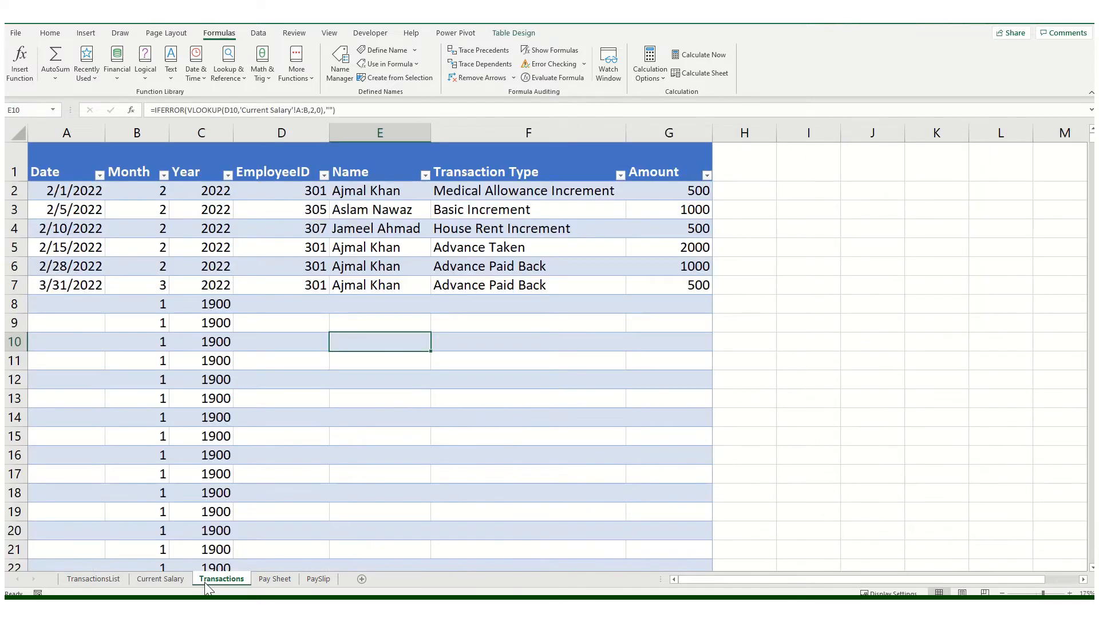
click(438, 470)
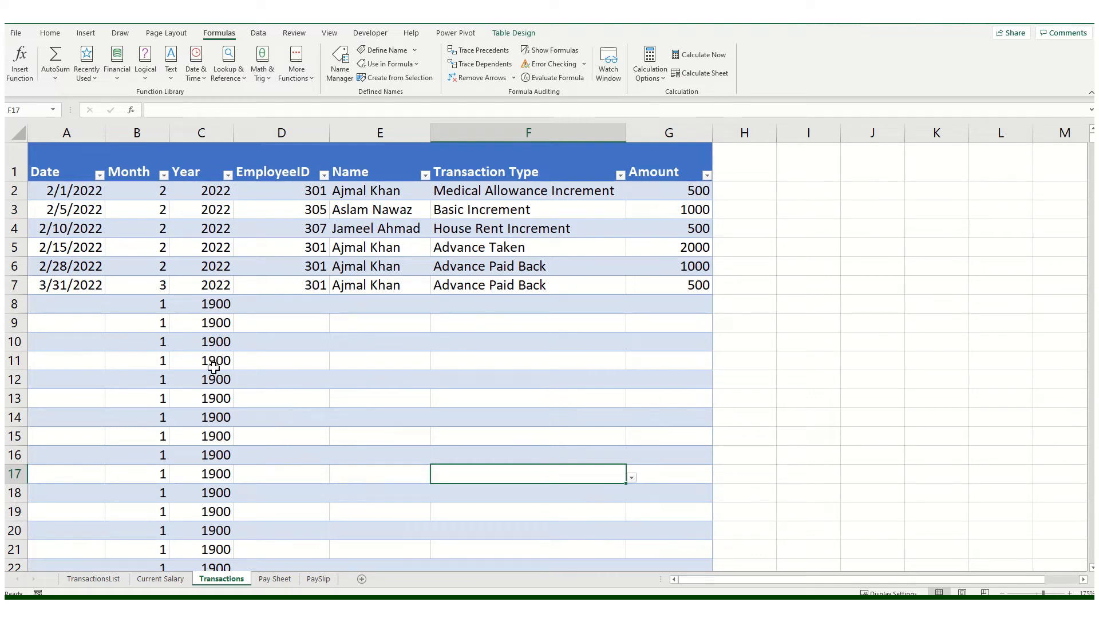
click(74, 299)
click(101, 385)
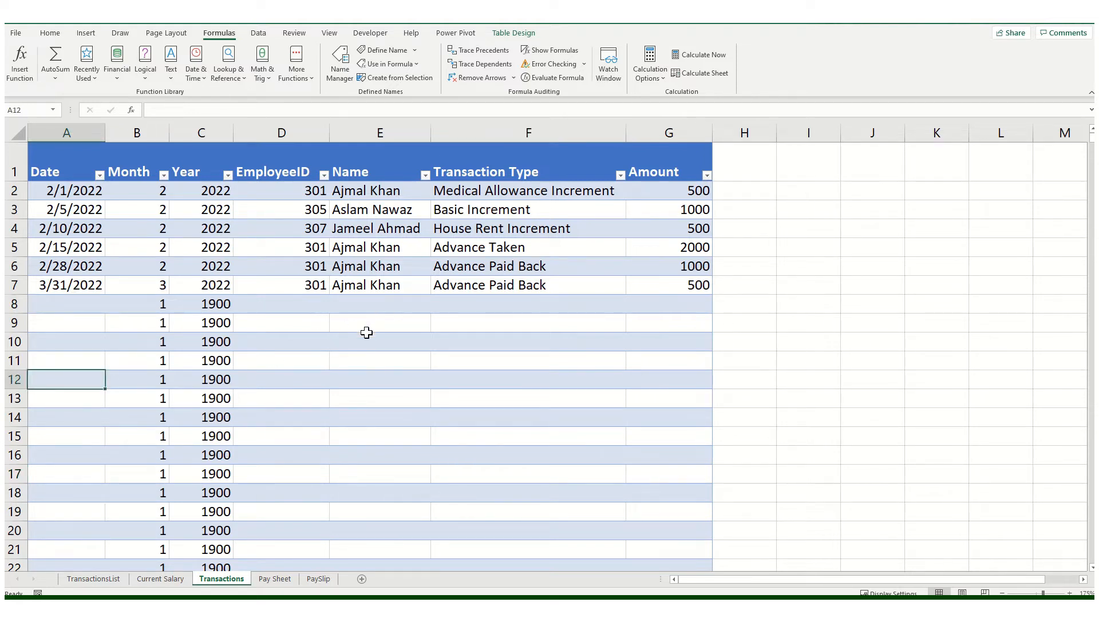
click(698, 302)
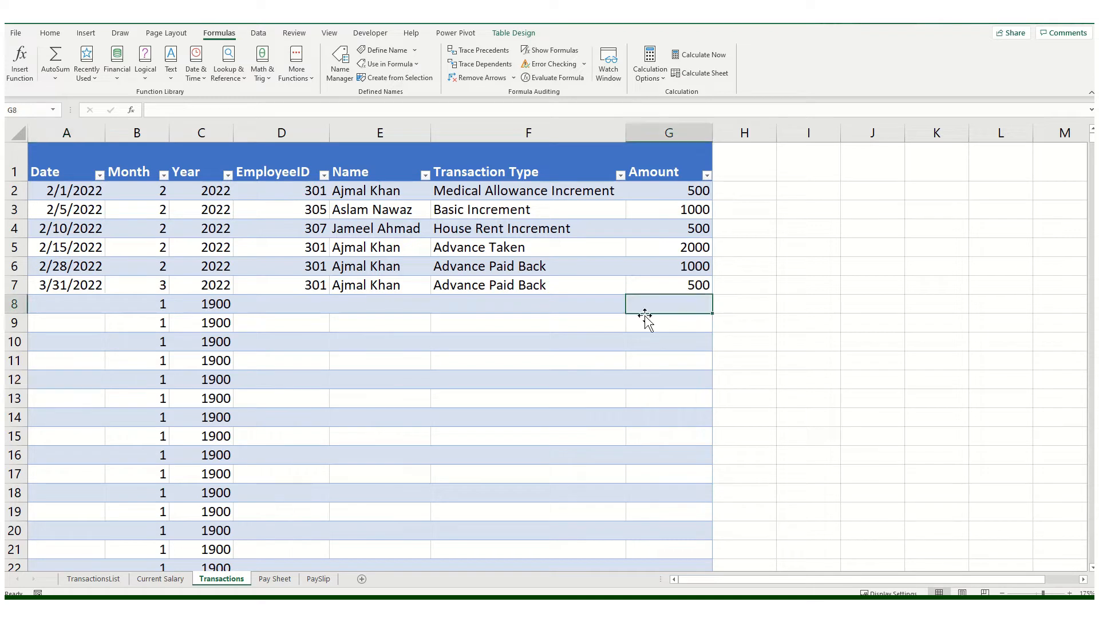
click(484, 303)
click(633, 307)
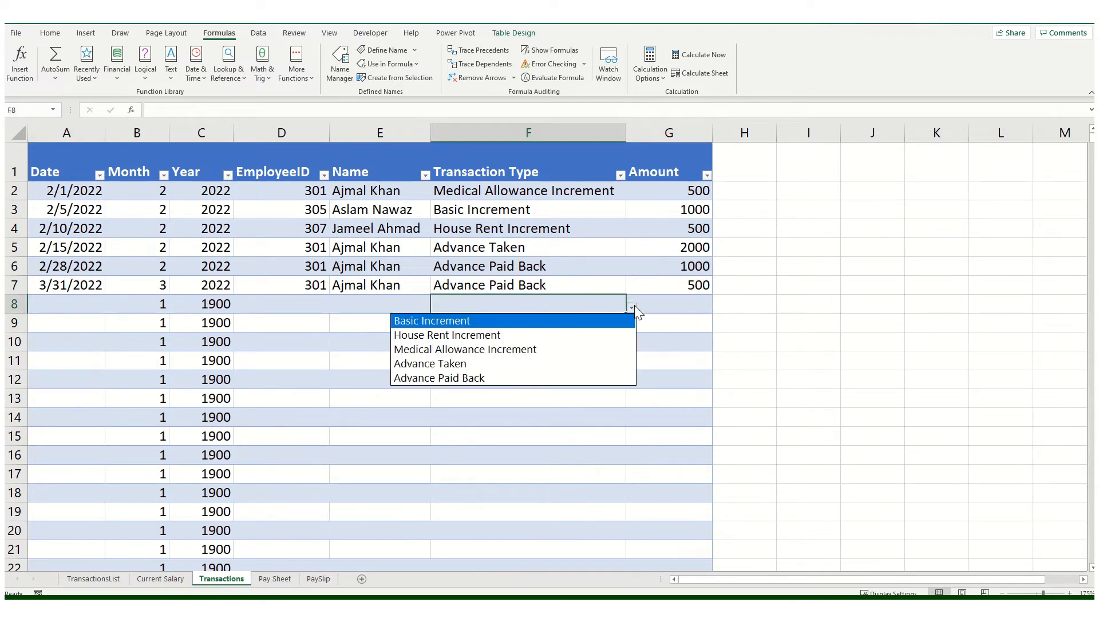
click(633, 308)
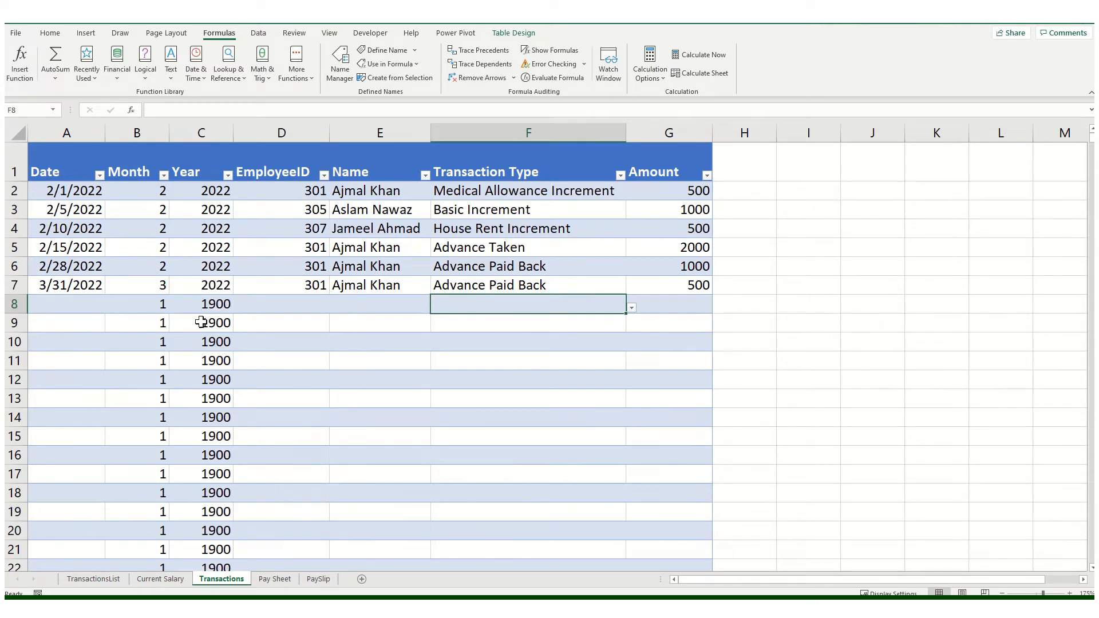
Inspect the Month, Year and Name formulas on the Transactions sheet, and check the date and amount of the 3/31/2022 entry.
click(143, 299)
click(168, 279)
click(220, 286)
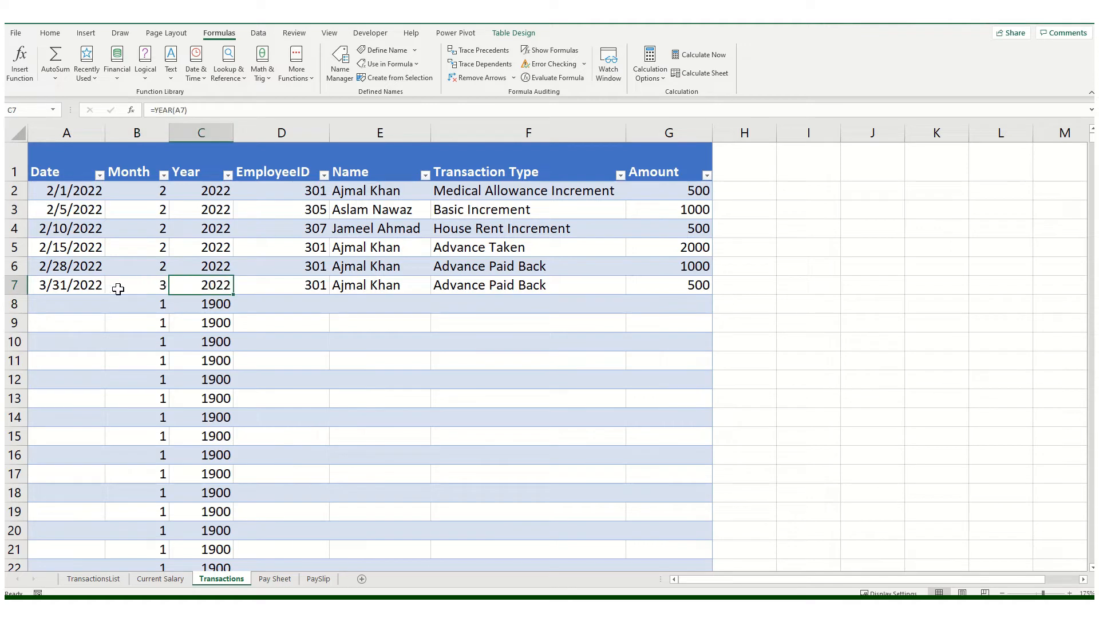
click(348, 302)
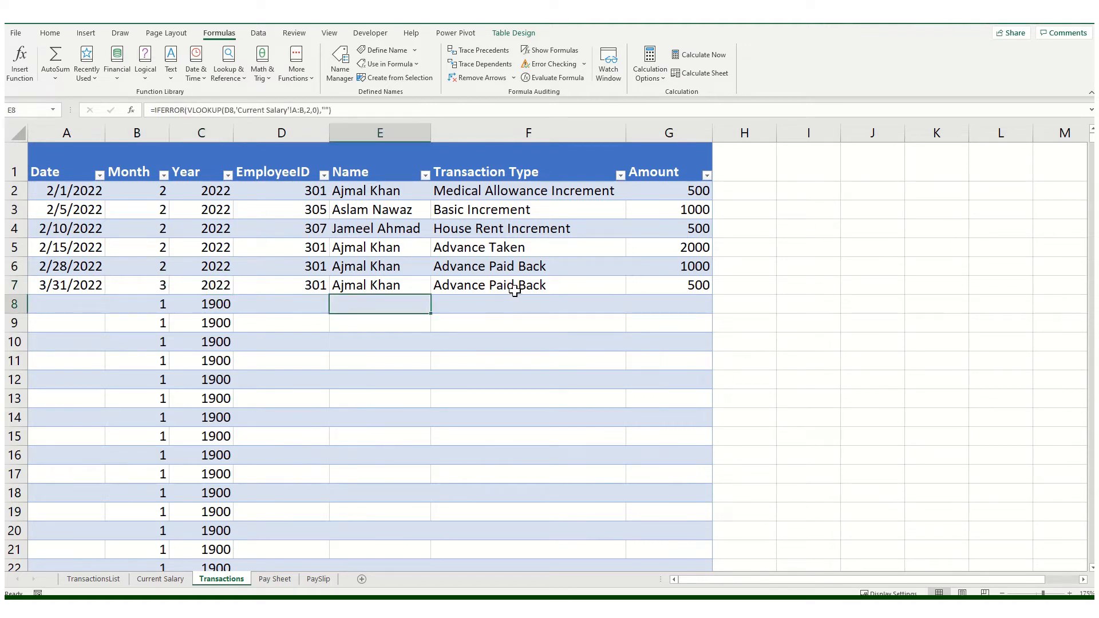
click(695, 307)
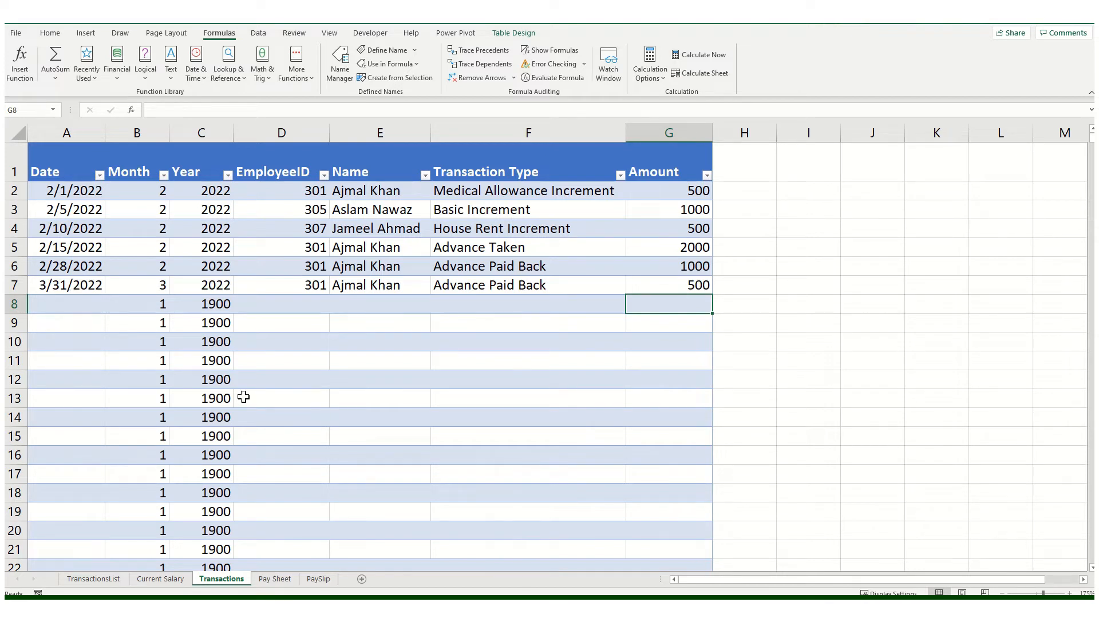
click(55, 287)
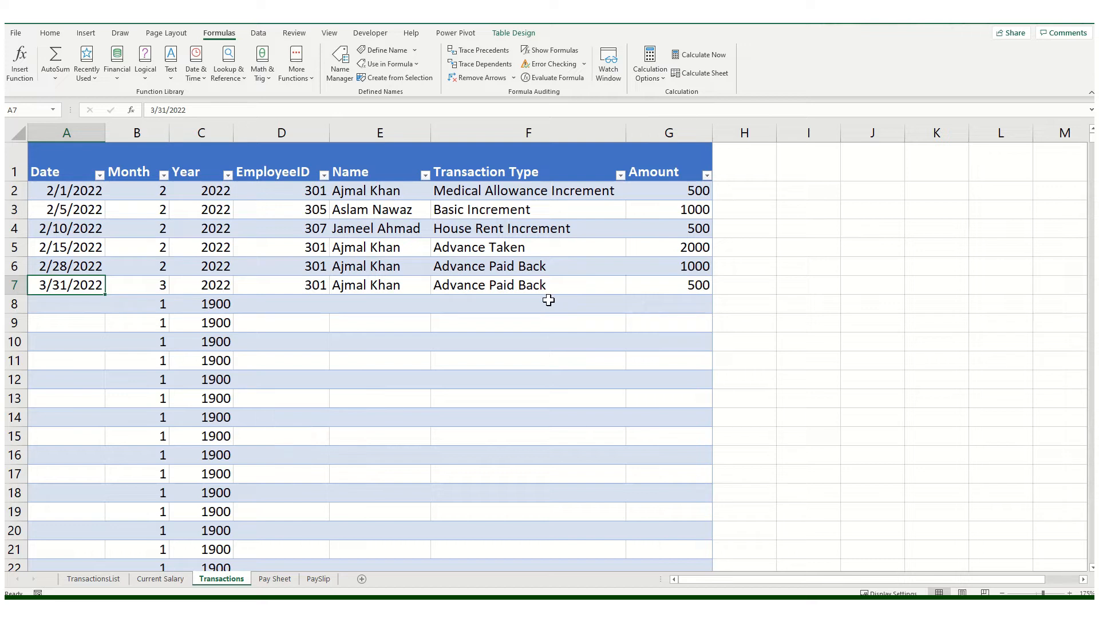
click(692, 286)
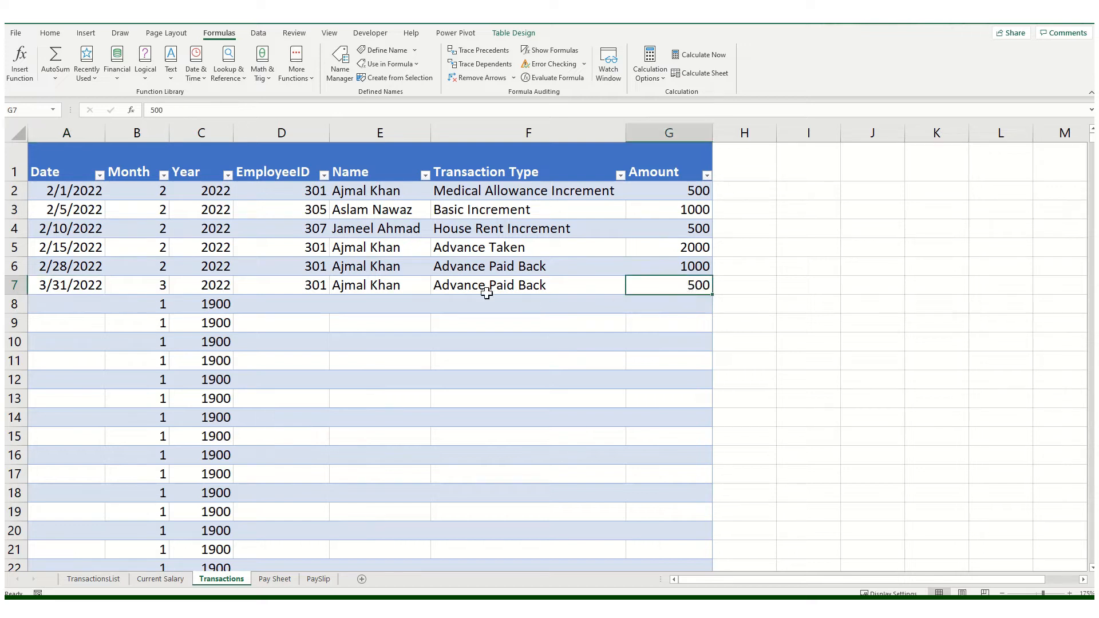
Examine how the Lookup formula on the Pay Sheet combines the EmployeeID, Month and Year values for February 2022.
click(276, 580)
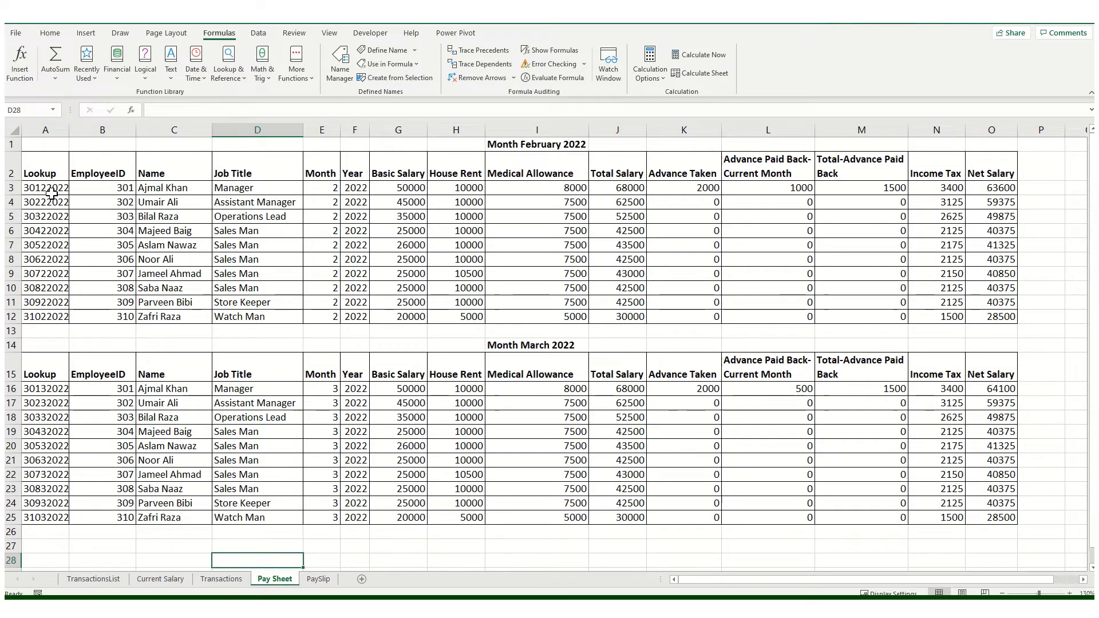
click(118, 193)
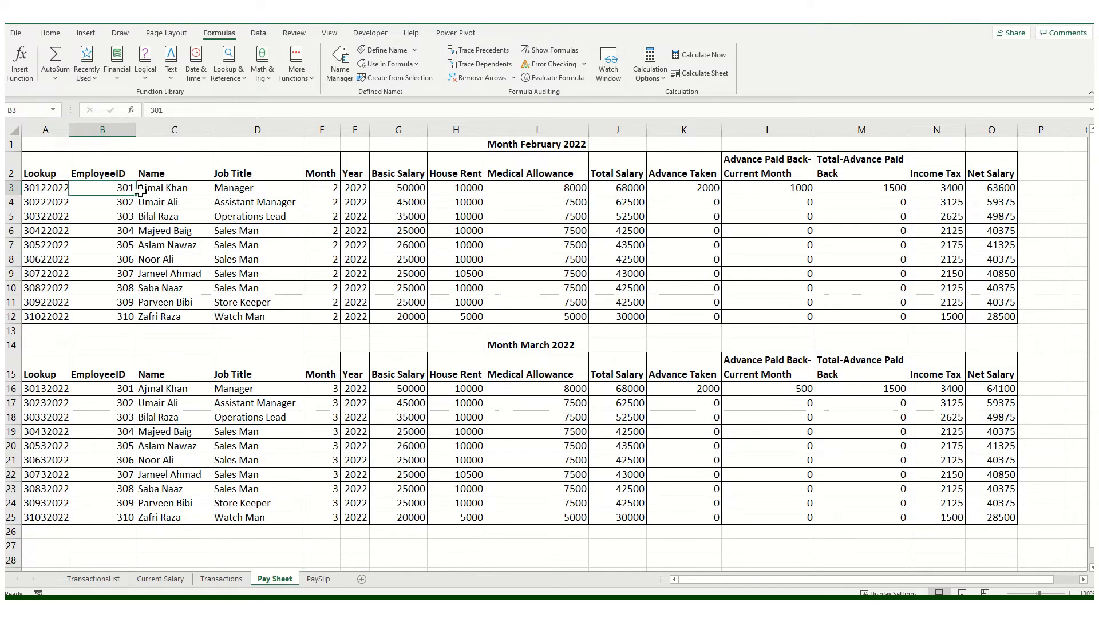
click(46, 185)
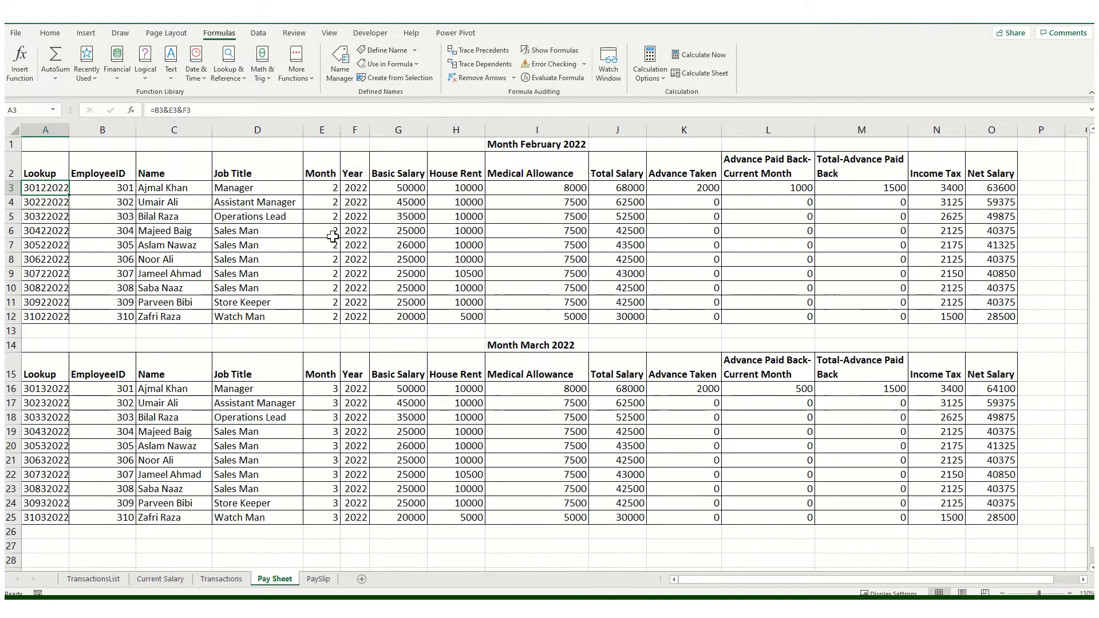
click(123, 202)
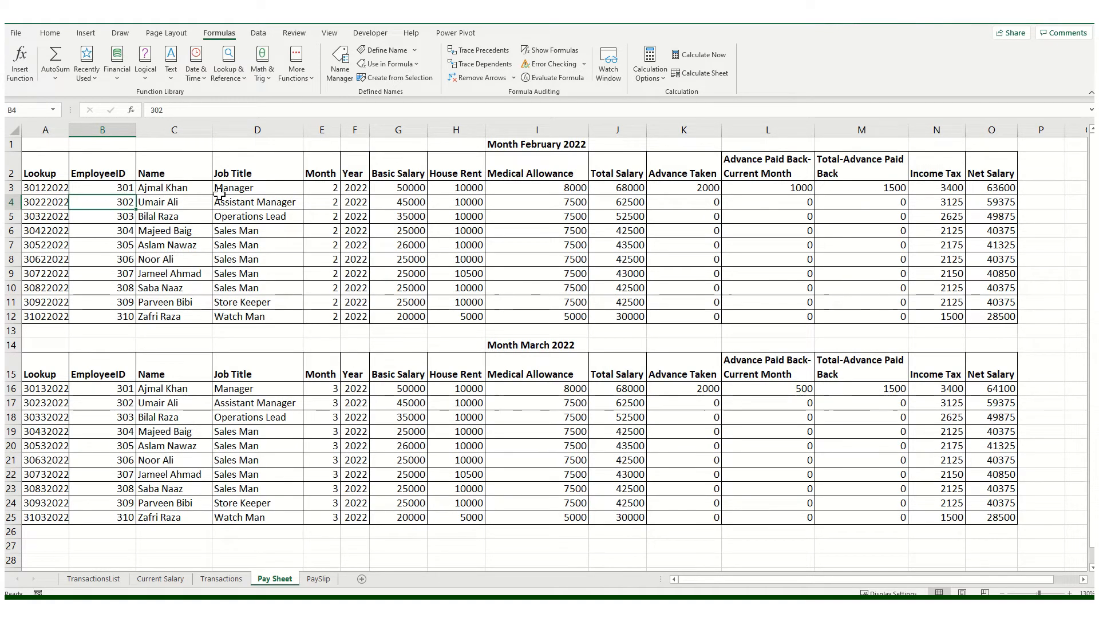
click(320, 189)
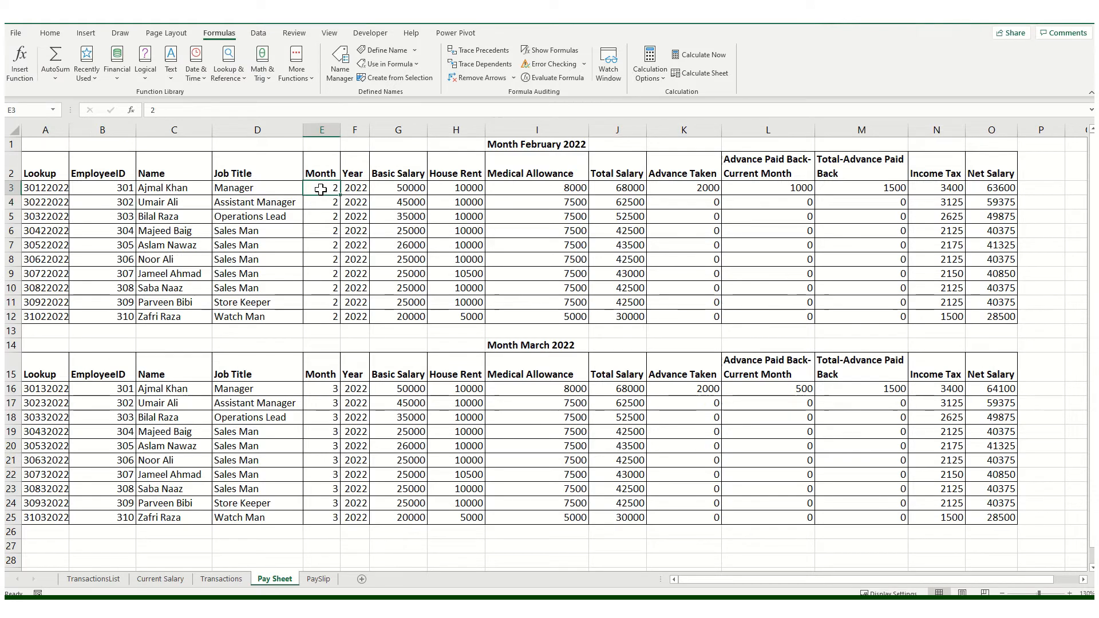
click(352, 189)
Inspect the VLOOKUP formulas for Basic Salary, House Rent, Medical Allowance and Total Salary in the first February 2022 row.
click(411, 187)
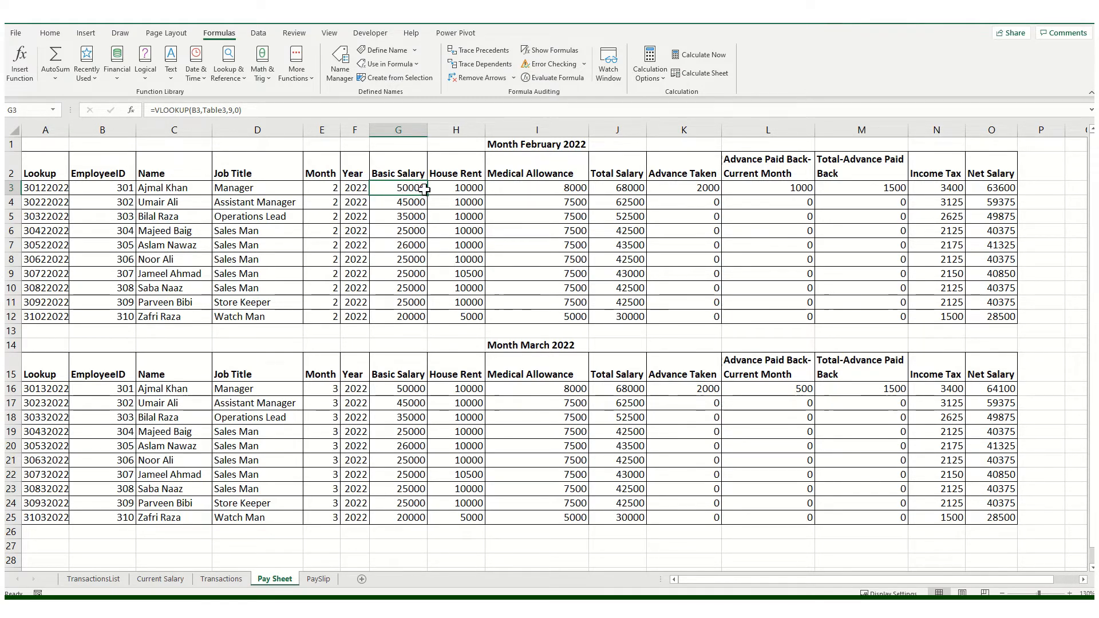
click(470, 188)
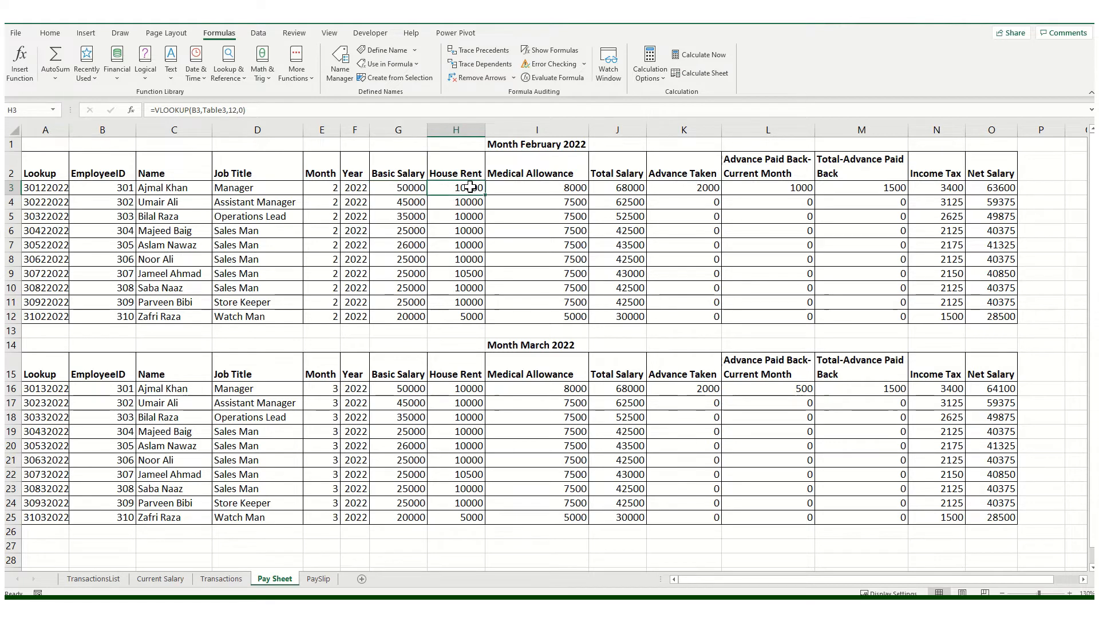
click(544, 189)
click(620, 188)
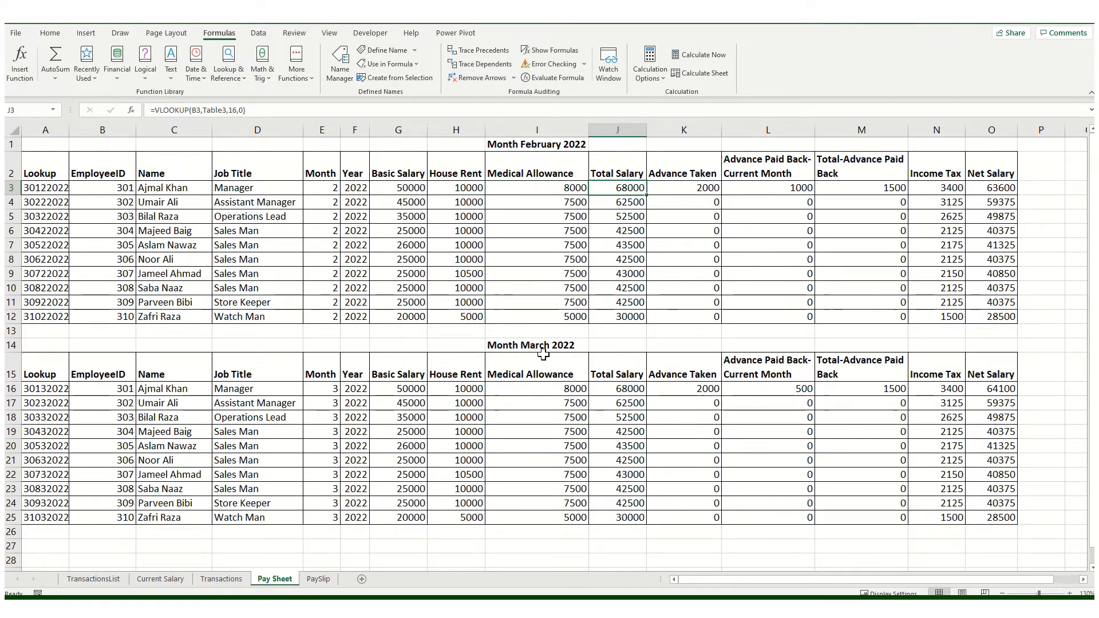
Inspect the February Advance Taken and Advance Paid Back-Current Month formulas on the Pay Sheet, checking them against the Transactions sheet.
click(687, 189)
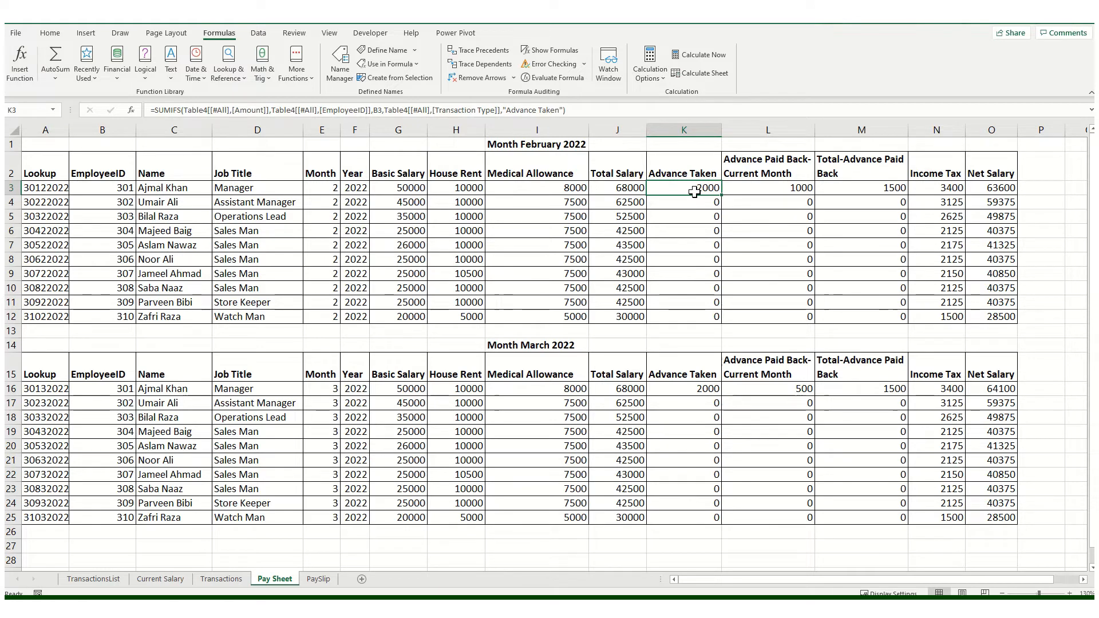
click(763, 189)
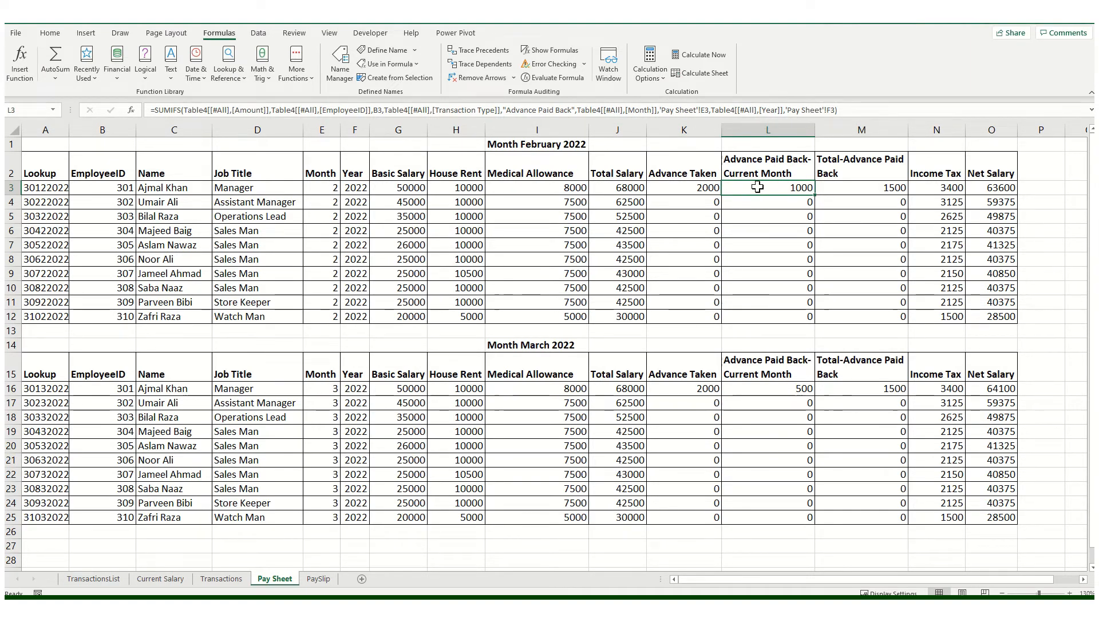
click(221, 579)
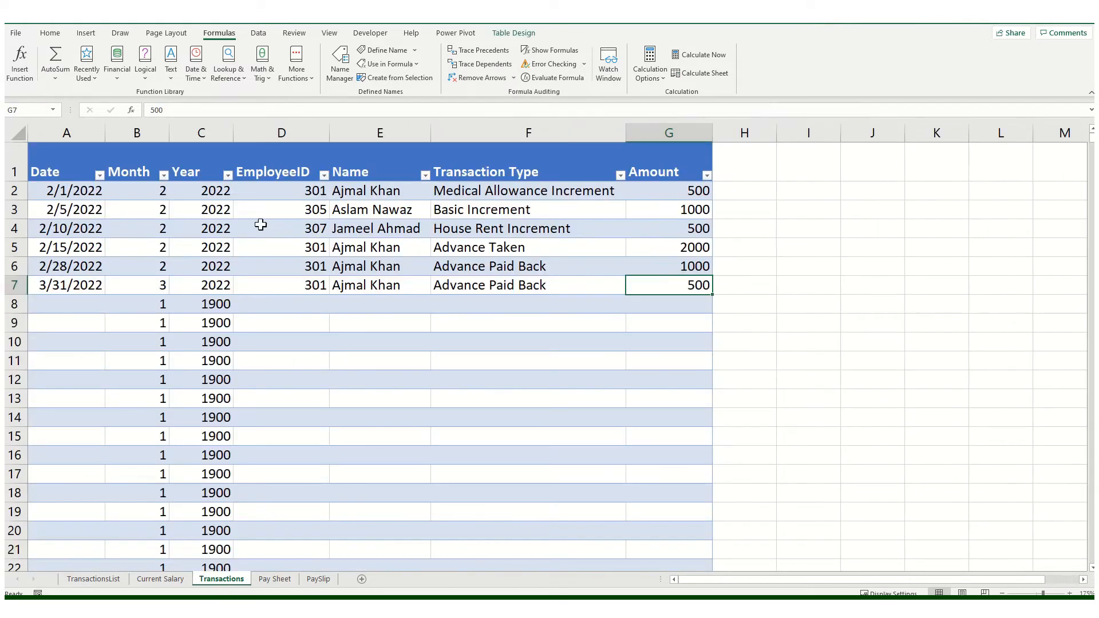
click(275, 579)
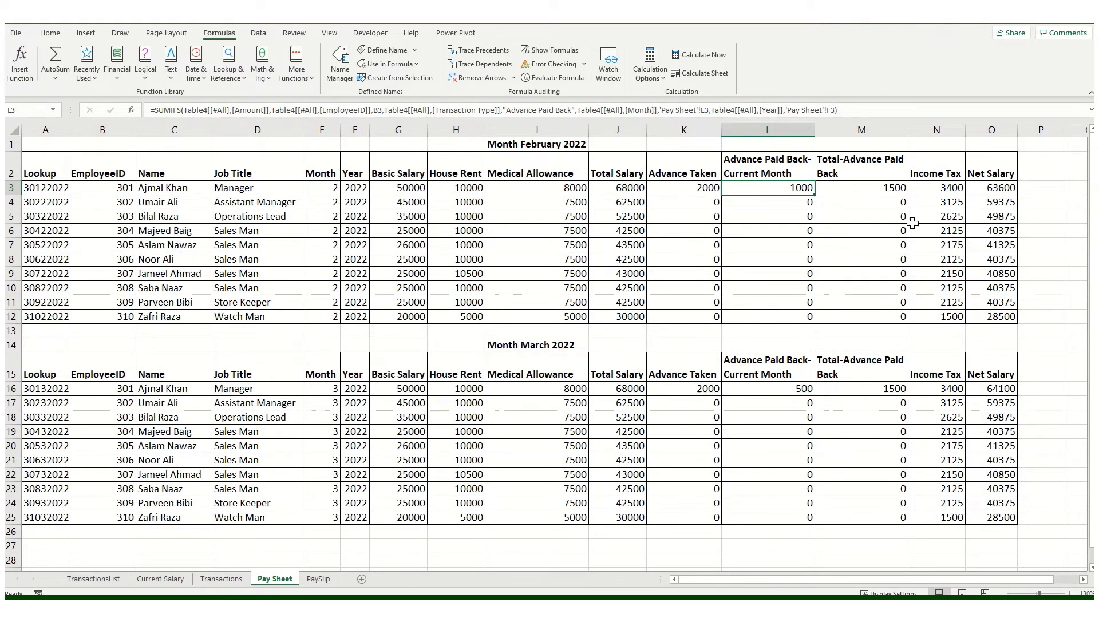
Compare the Total-Advance Paid Back formulas with the Advance Paid Back-Current Month formulas in the February and March 2022 blocks.
click(867, 190)
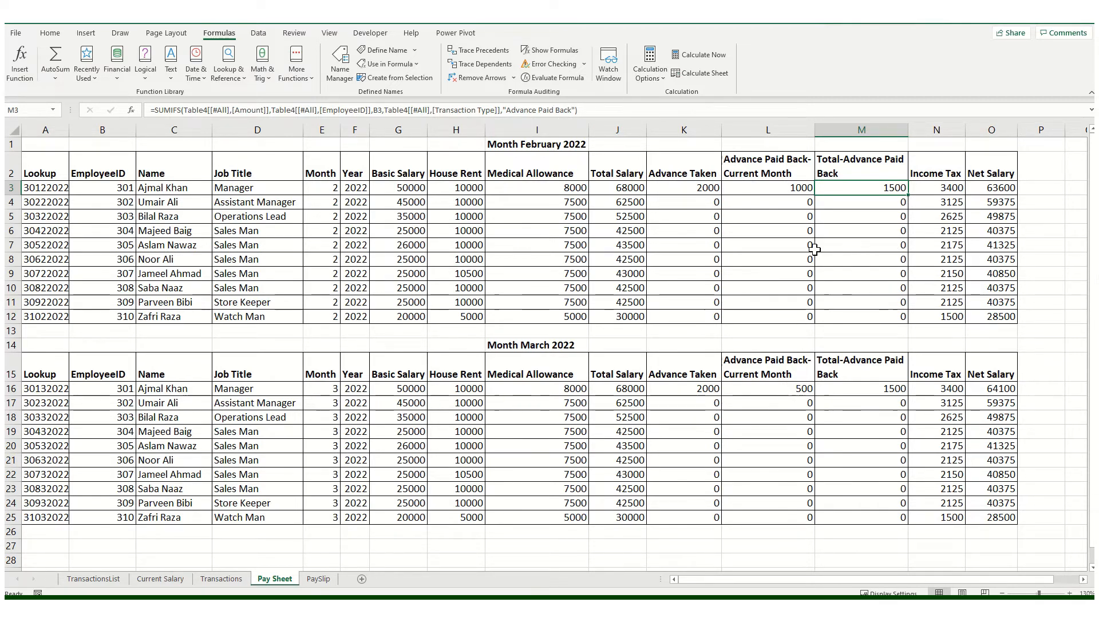
click(786, 187)
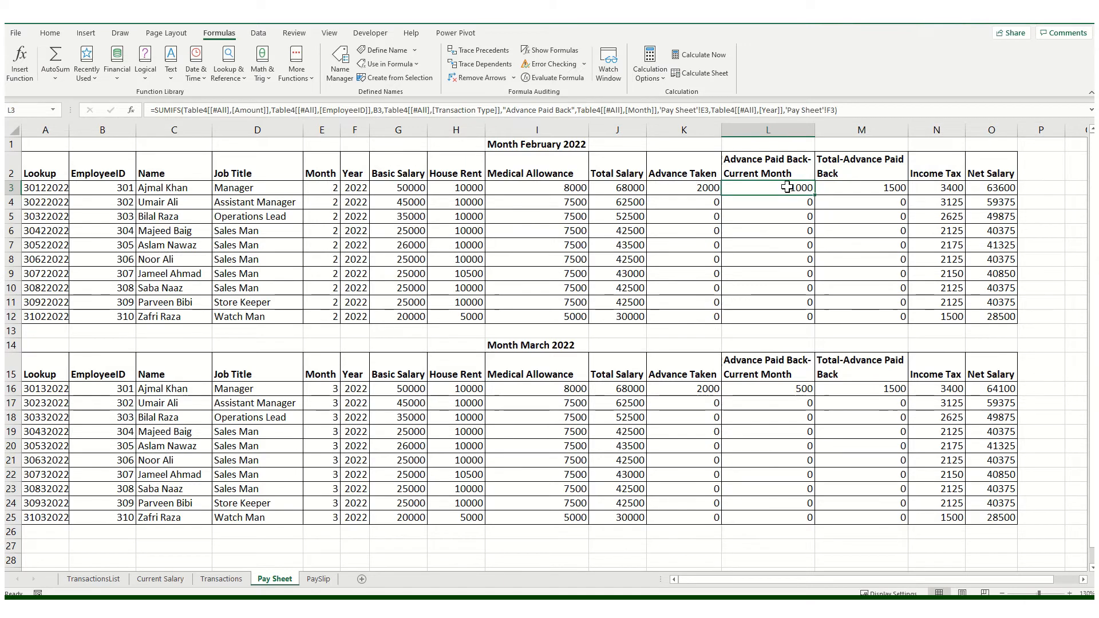
click(783, 390)
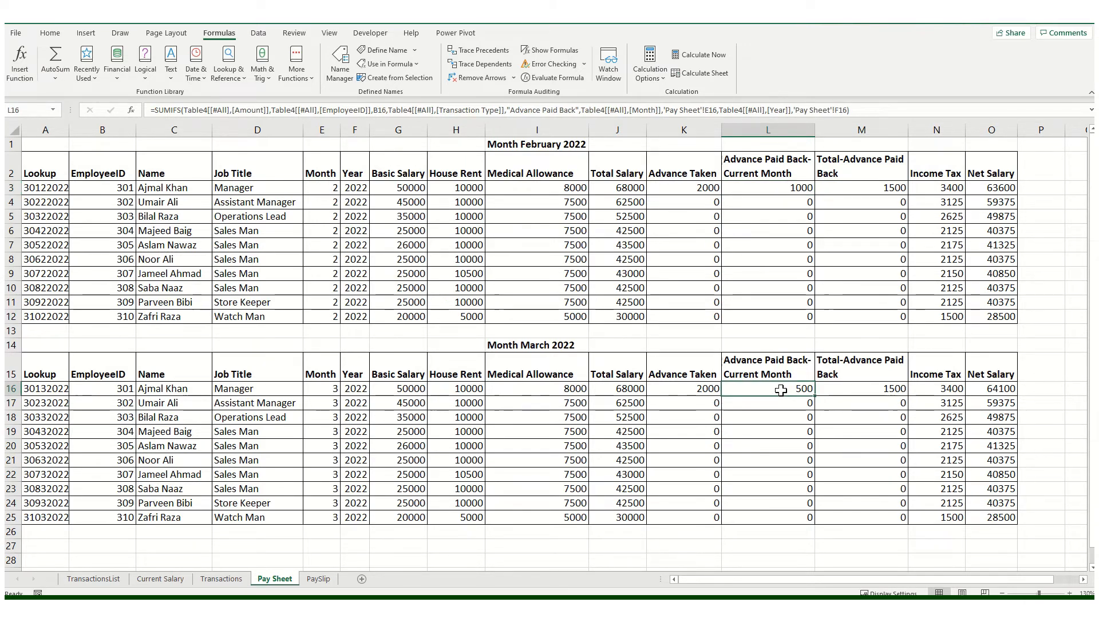
click(857, 391)
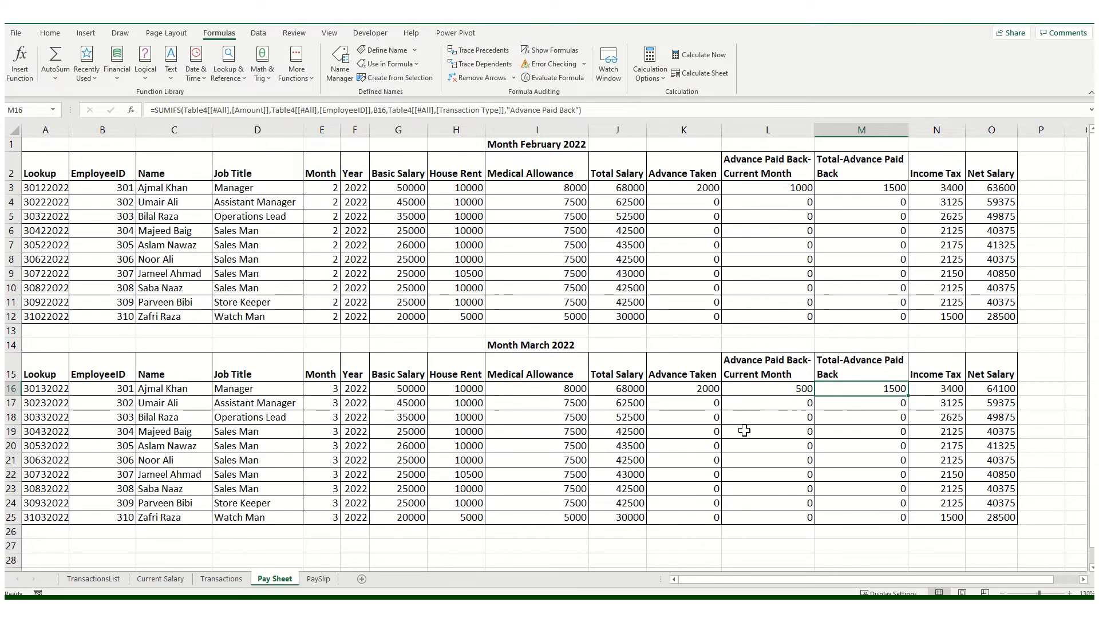
click(685, 459)
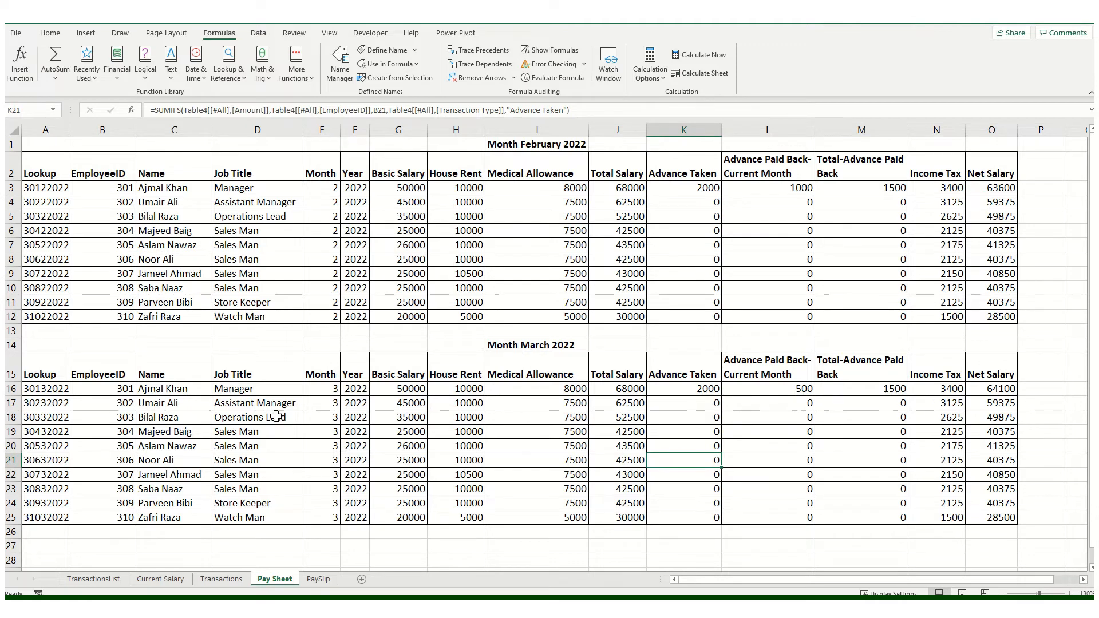
Highlight the whole March 2022 block on the Pay Sheet, and select the empty cell A27 below it.
mouse_move(44, 345)
mouse_down()
mouse_move(905, 520)
mouse_move(995, 529)
mouse_move(997, 518)
mouse_up()
scroll(134, 544, down, 3)
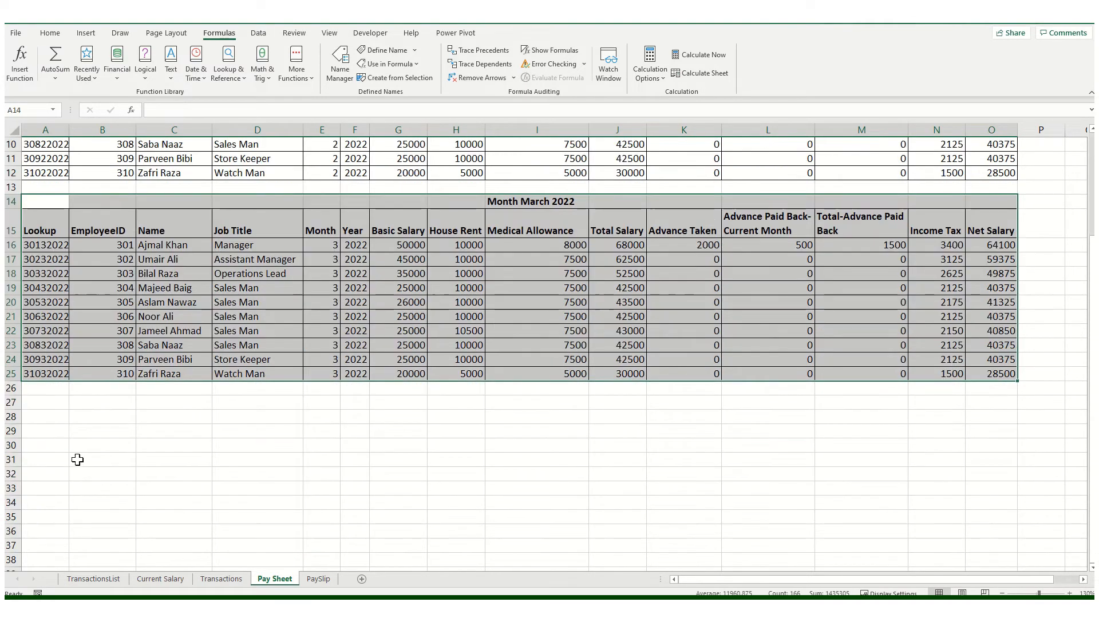
click(47, 403)
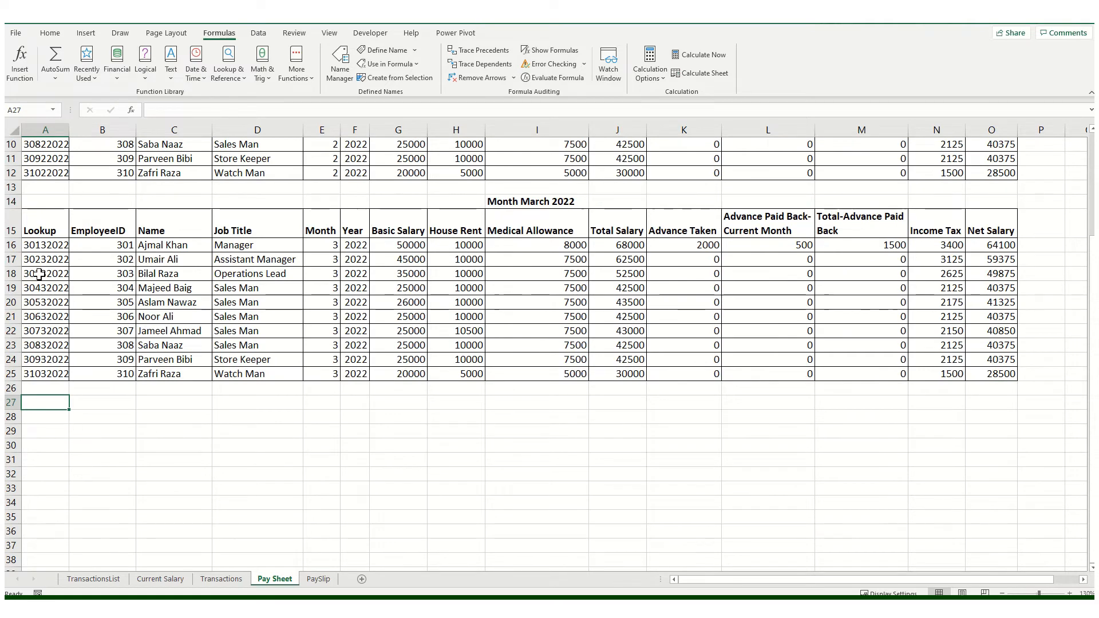
Copy the March 2022 block with its header row, A15:O25, and paste it on the Pay Sheet starting at A27.
mouse_move(48, 229)
mouse_down()
mouse_move(1050, 409)
mouse_move(988, 372)
mouse_up()
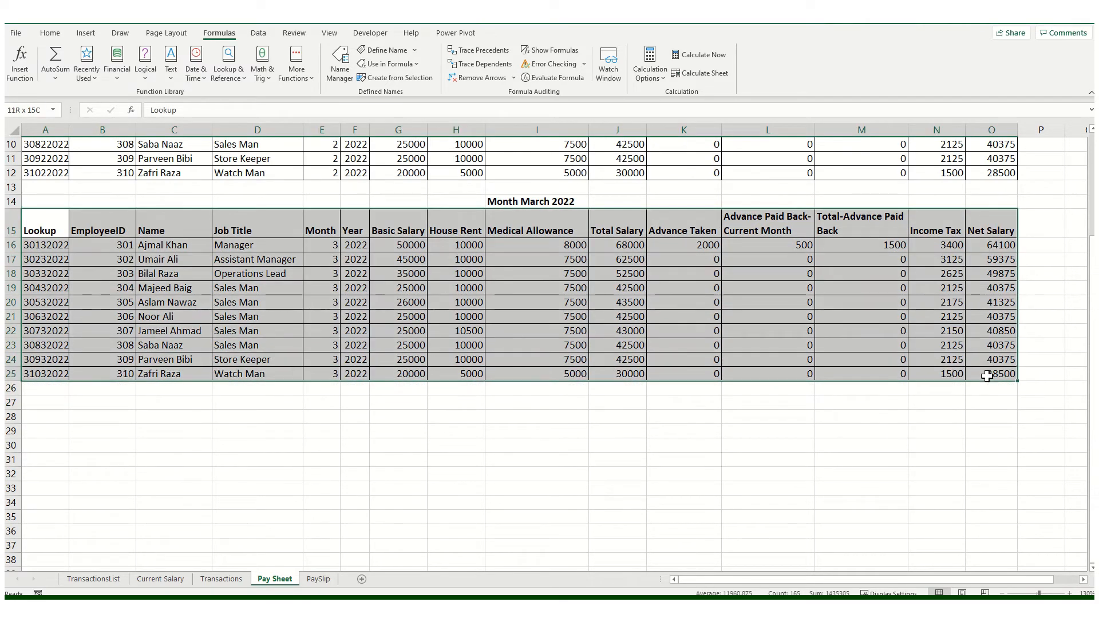
key(ctrl+c)
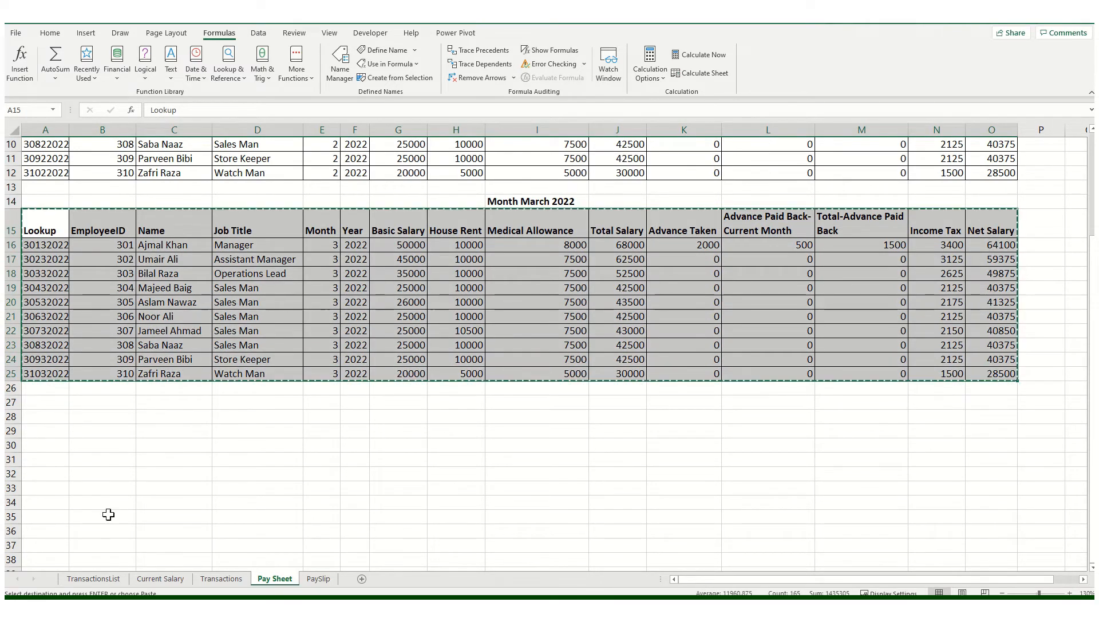
click(50, 406)
key(ctrl+v)
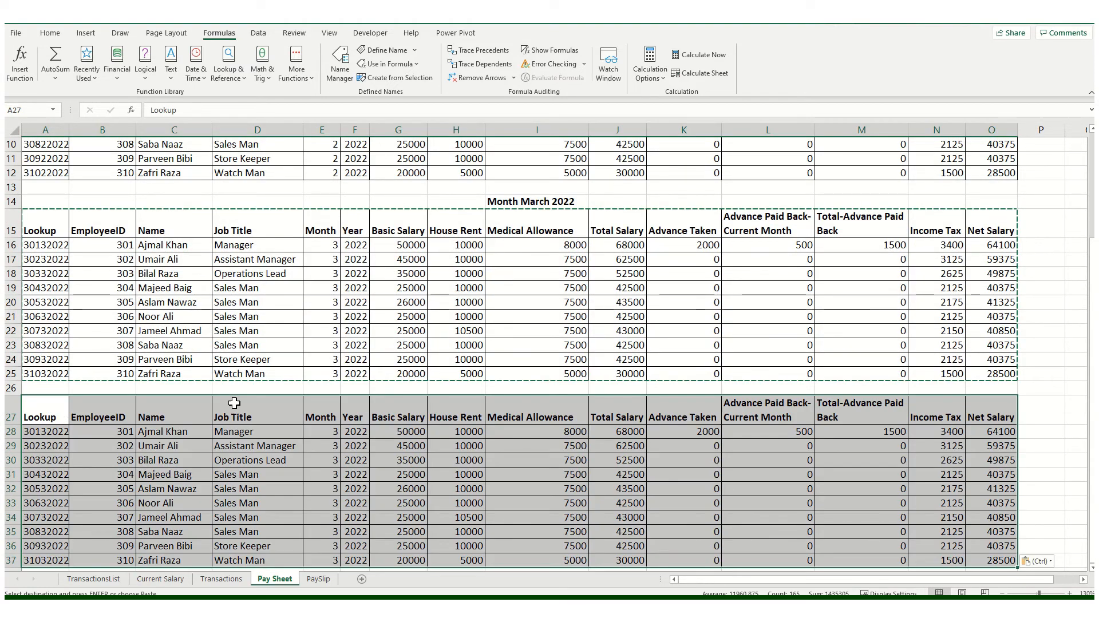
click(547, 461)
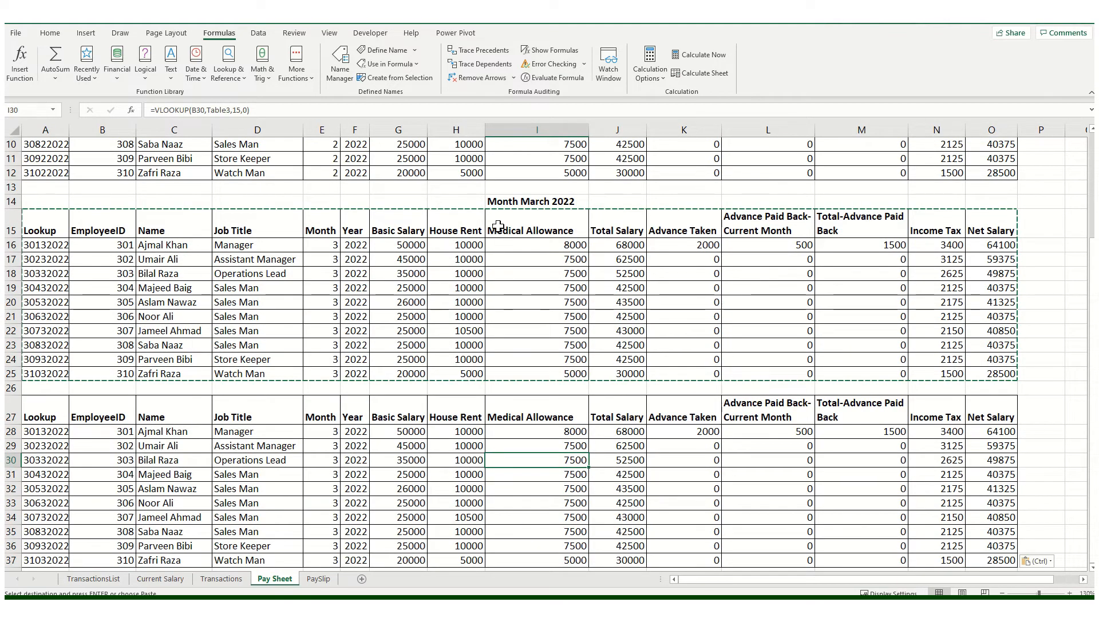
click(500, 394)
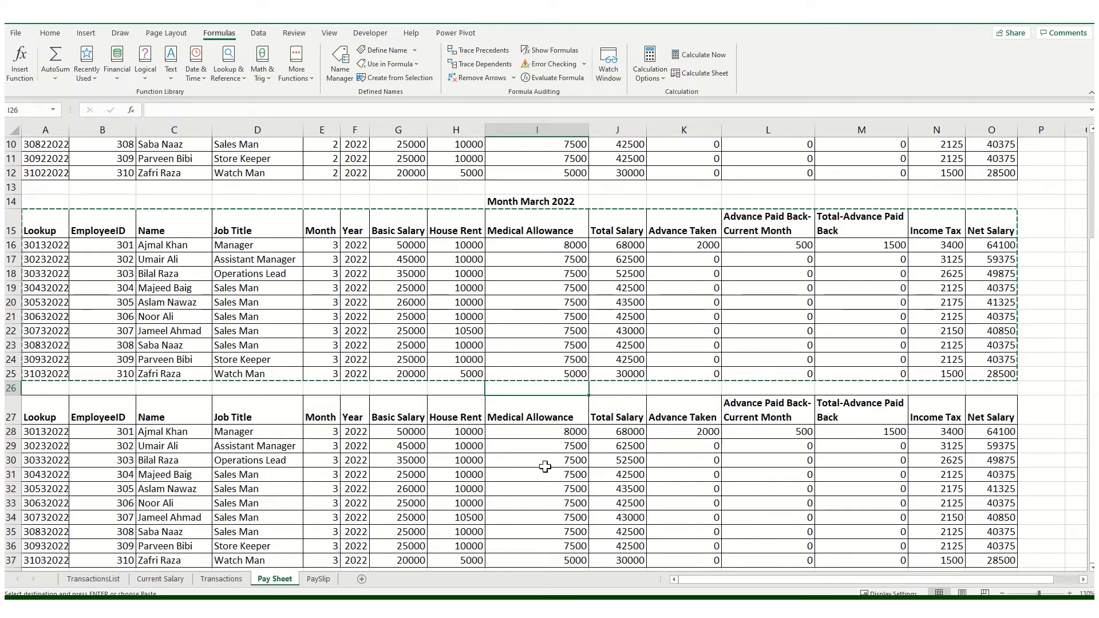
Set the Month to 4 for all employees in the copied block, filling it down from E28 to E37.
scroll(543, 458, down, 1)
click(326, 389)
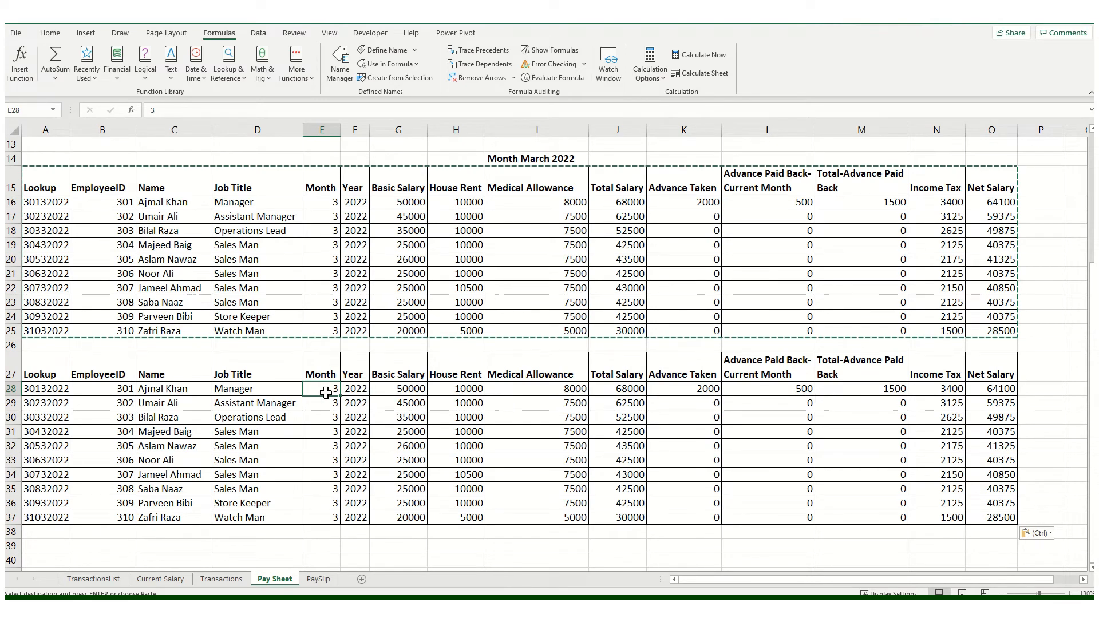
text(4)
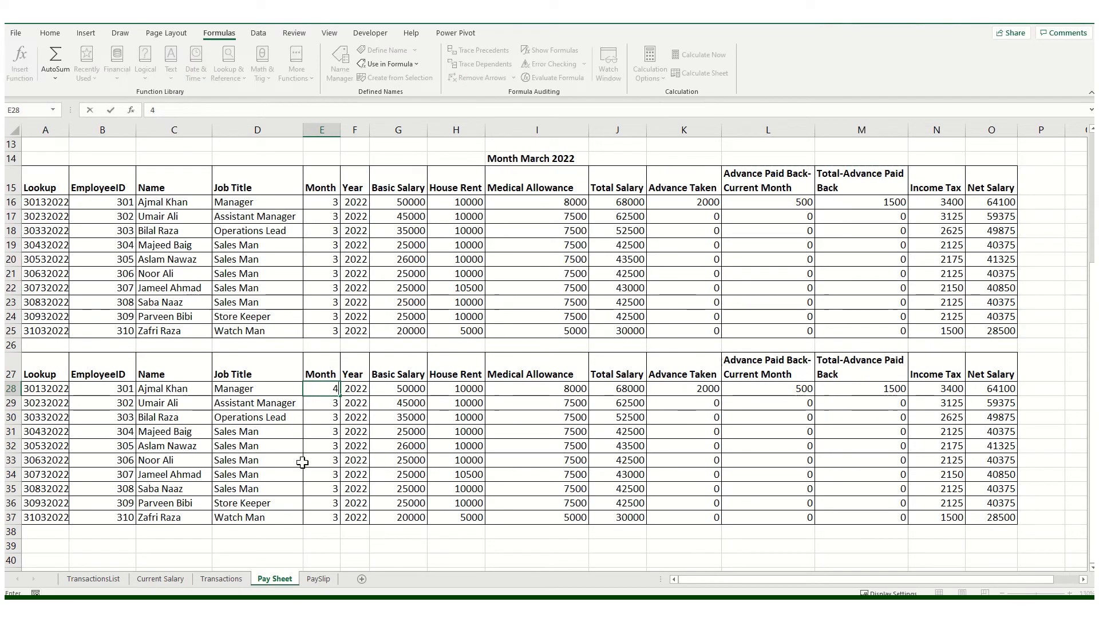
click(301, 462)
drag(320, 391, 334, 514)
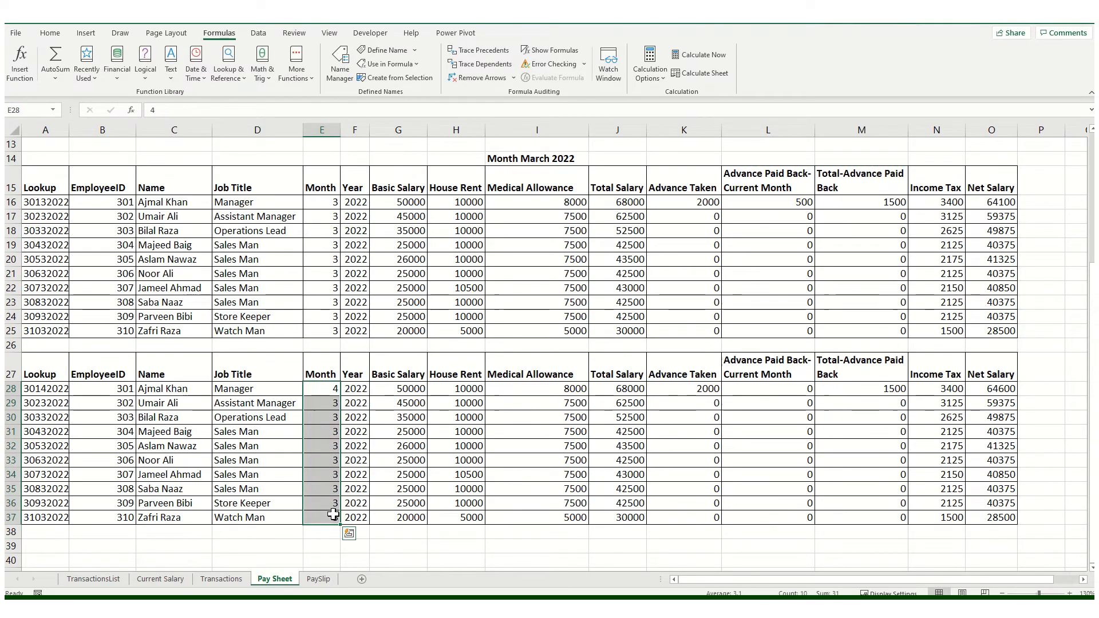
key(ctrl+d)
click(469, 504)
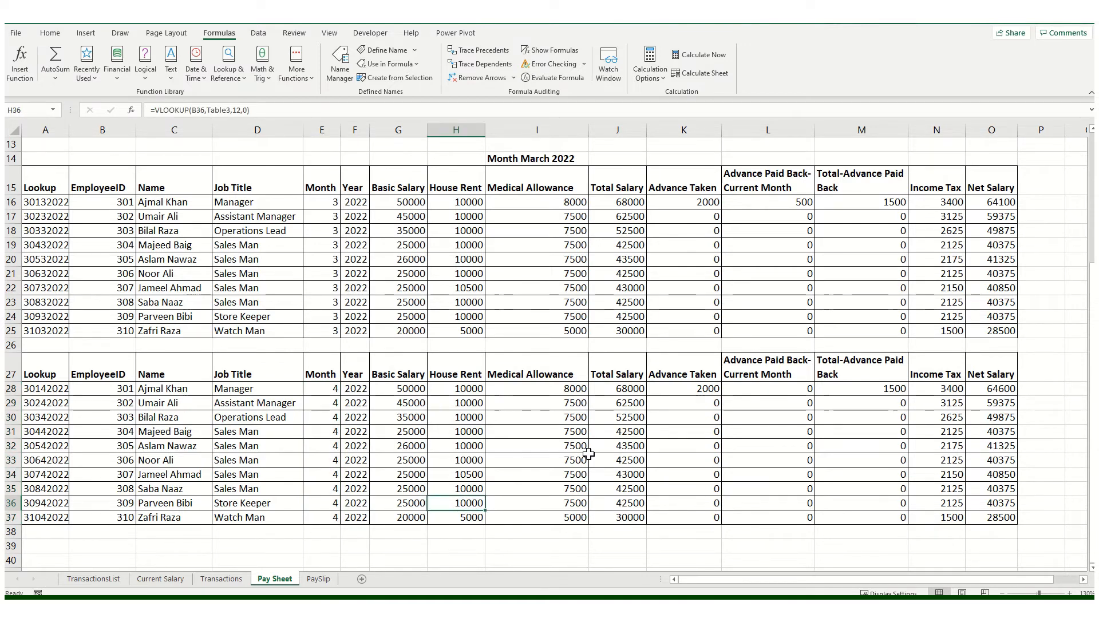
Inspect the advance and Net Salary formulas in the first month 4 row, checking the advances against the Transactions sheet.
click(748, 388)
click(669, 389)
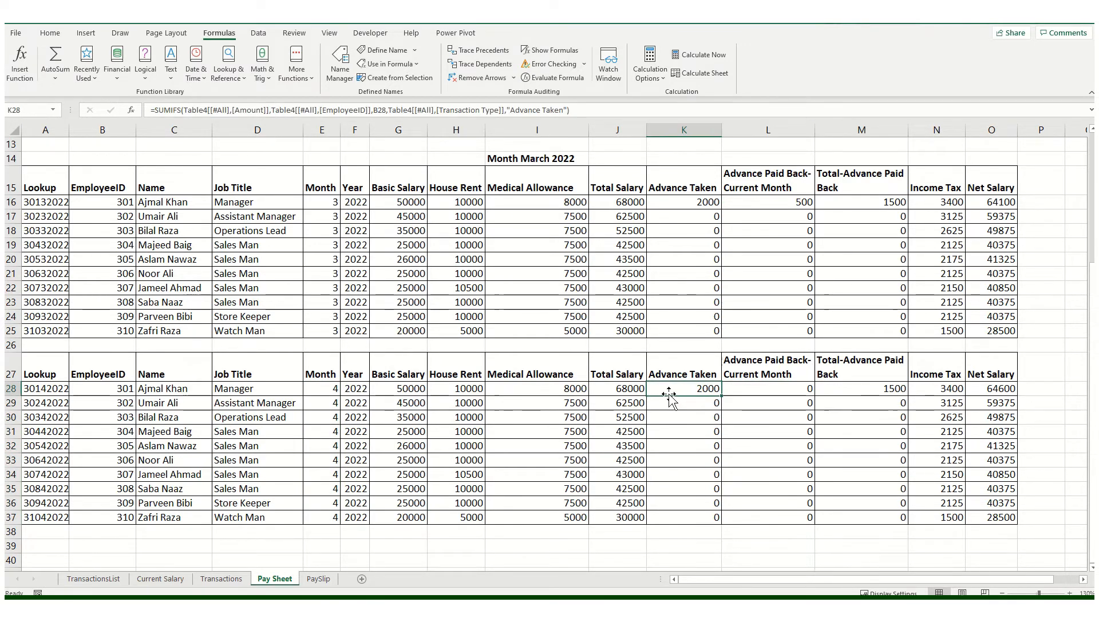
click(871, 388)
click(772, 390)
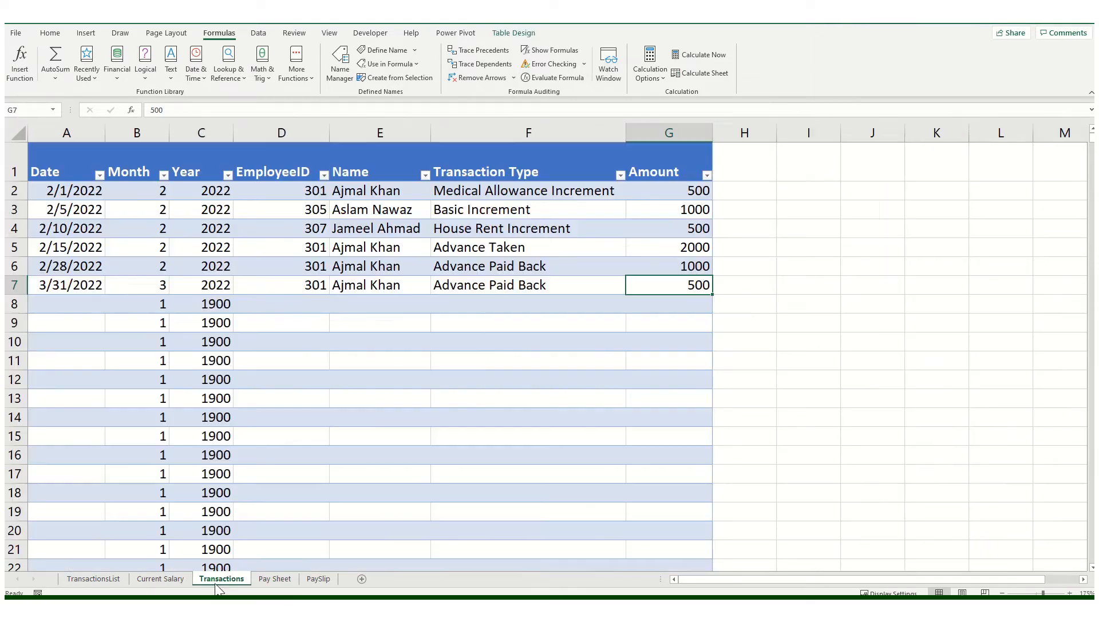
click(221, 579)
click(278, 580)
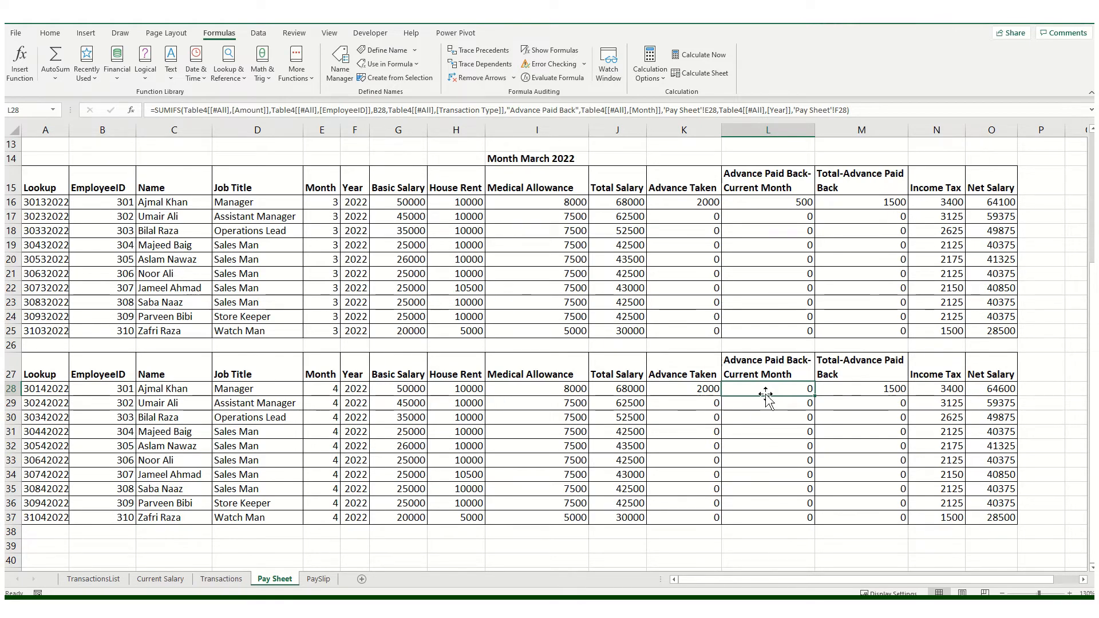
click(1006, 389)
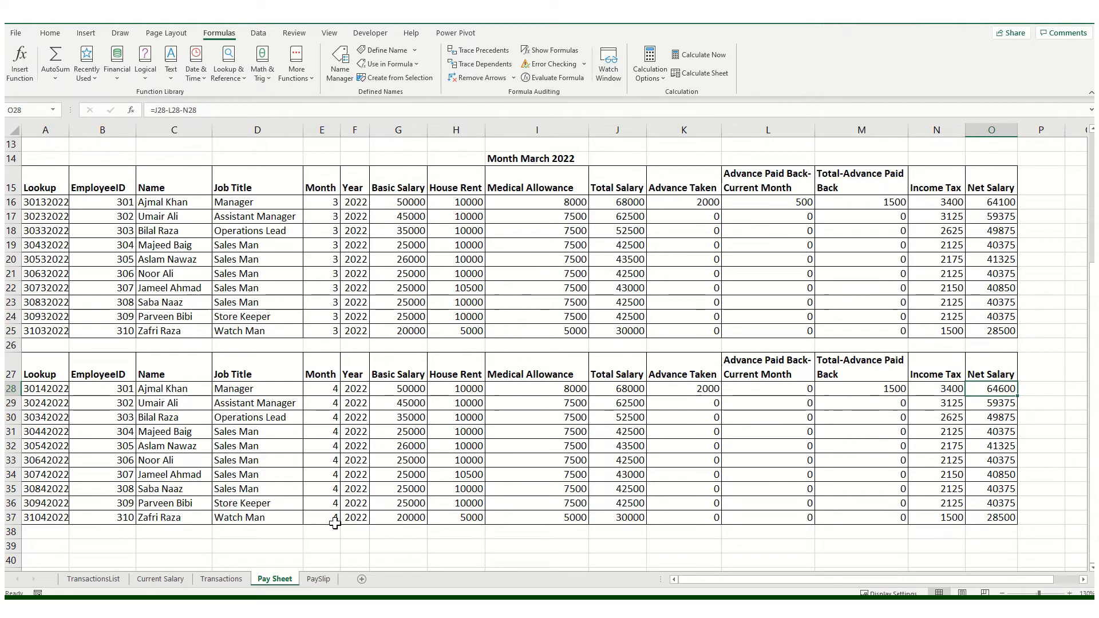
On the PaySlip sheet, check the Name lookup formula and switch the Employee ID to the next one in the list.
click(319, 580)
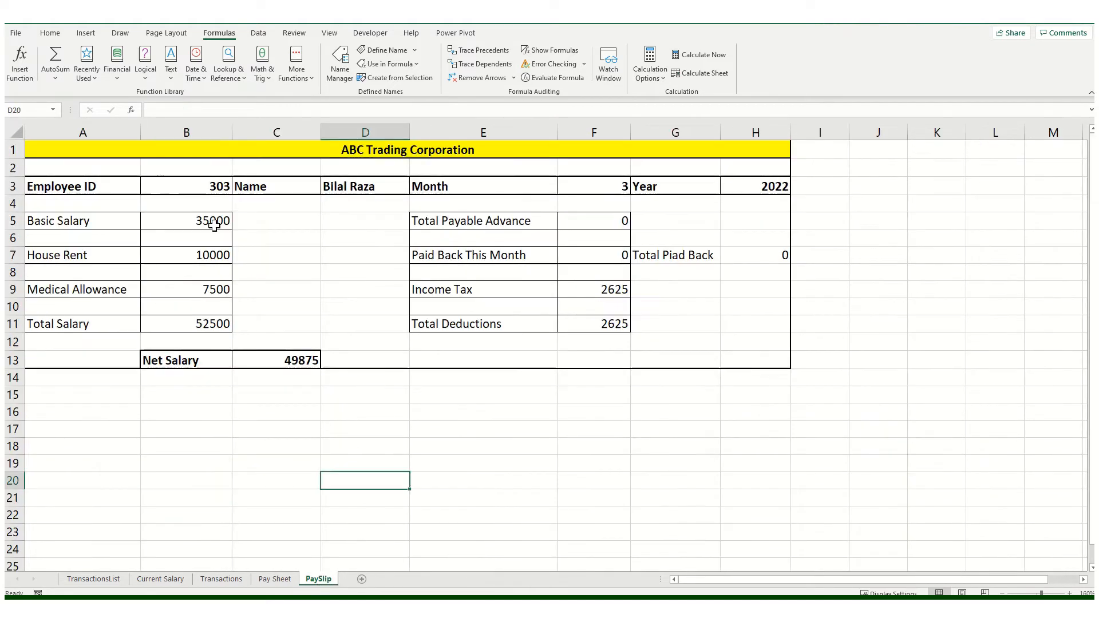
click(154, 186)
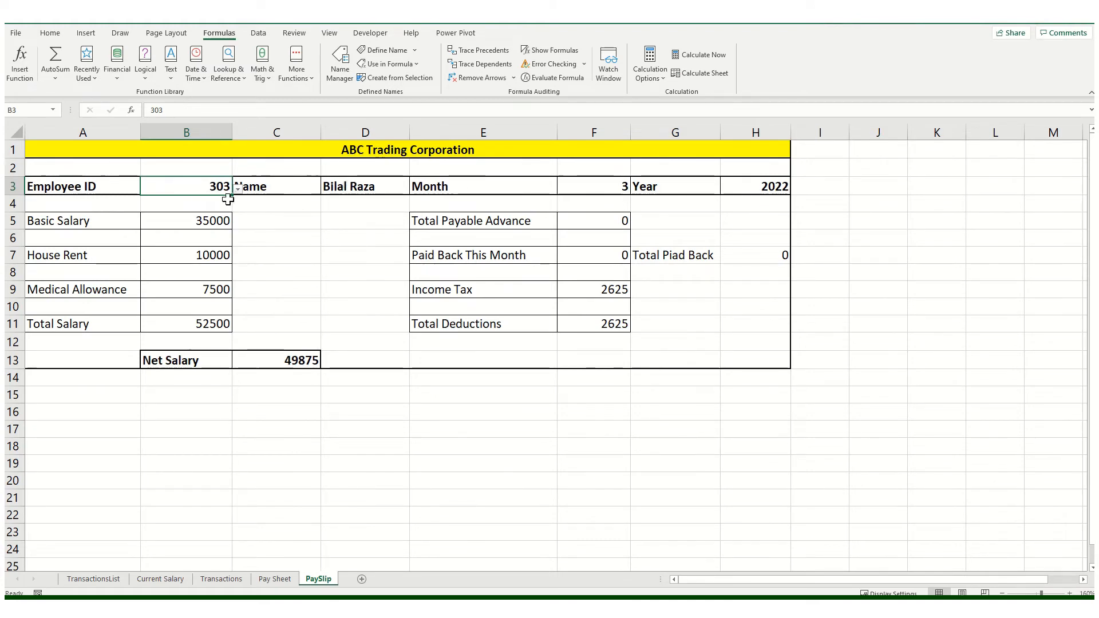
click(392, 185)
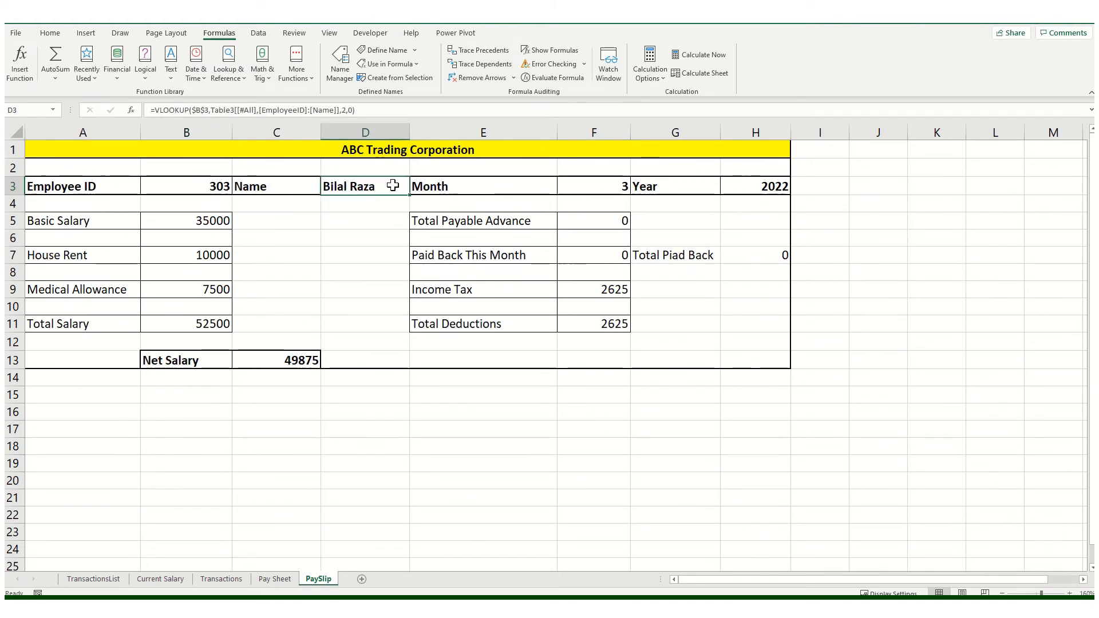
click(216, 188)
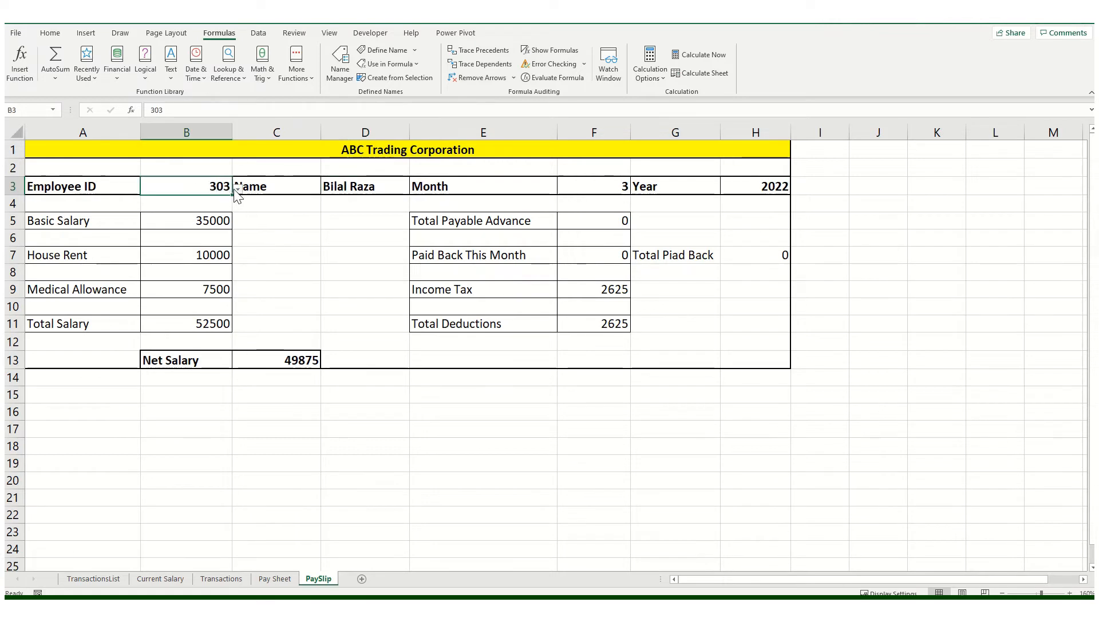
click(237, 194)
click(153, 213)
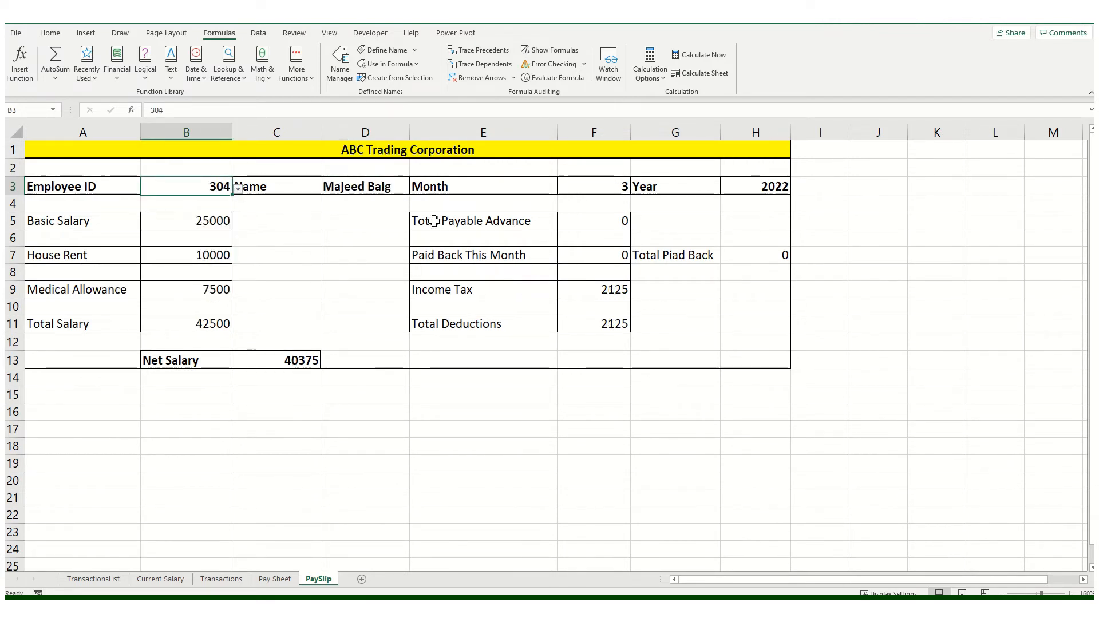
Inspect the payslip's Month entry and its Basic Salary, House Rent, Medical Allowance and Total Salary formulas, referring to the Current Salary sheet.
click(570, 190)
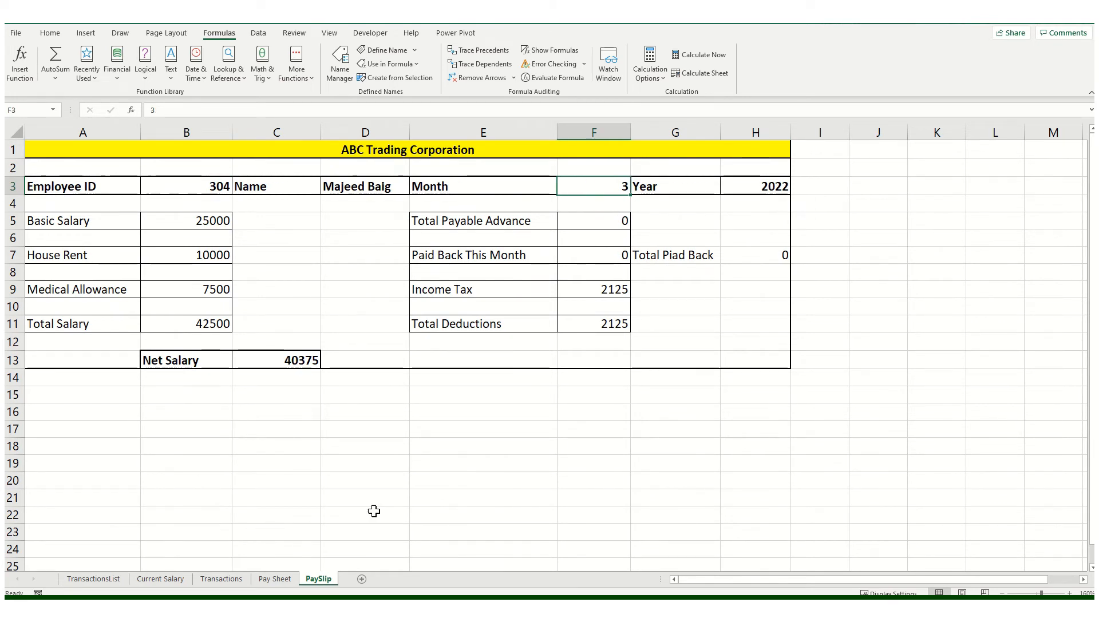
click(210, 223)
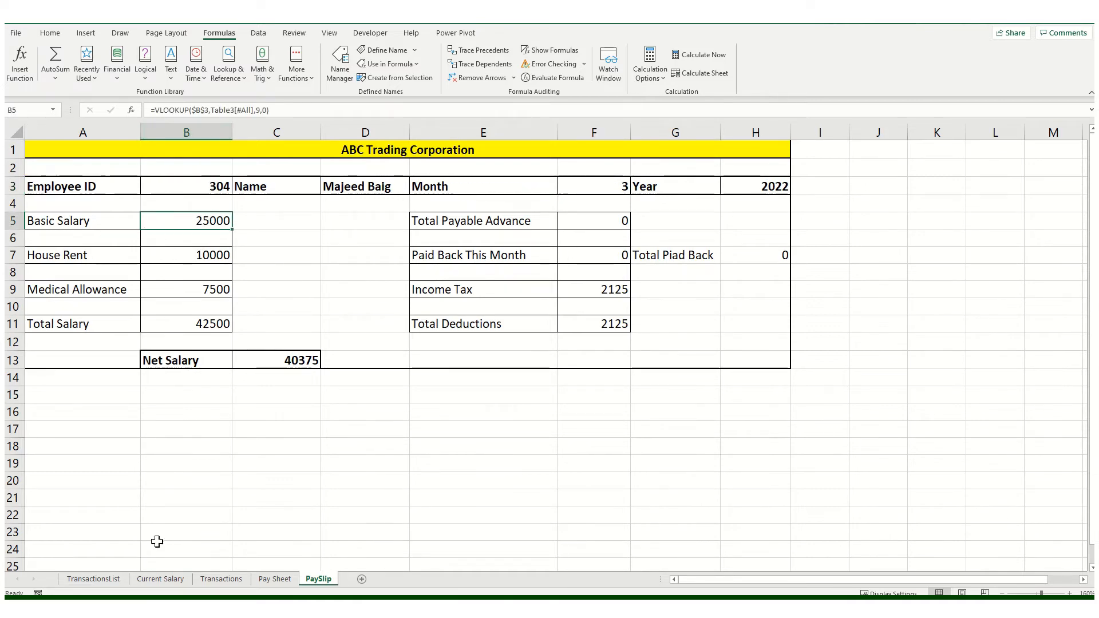
click(160, 579)
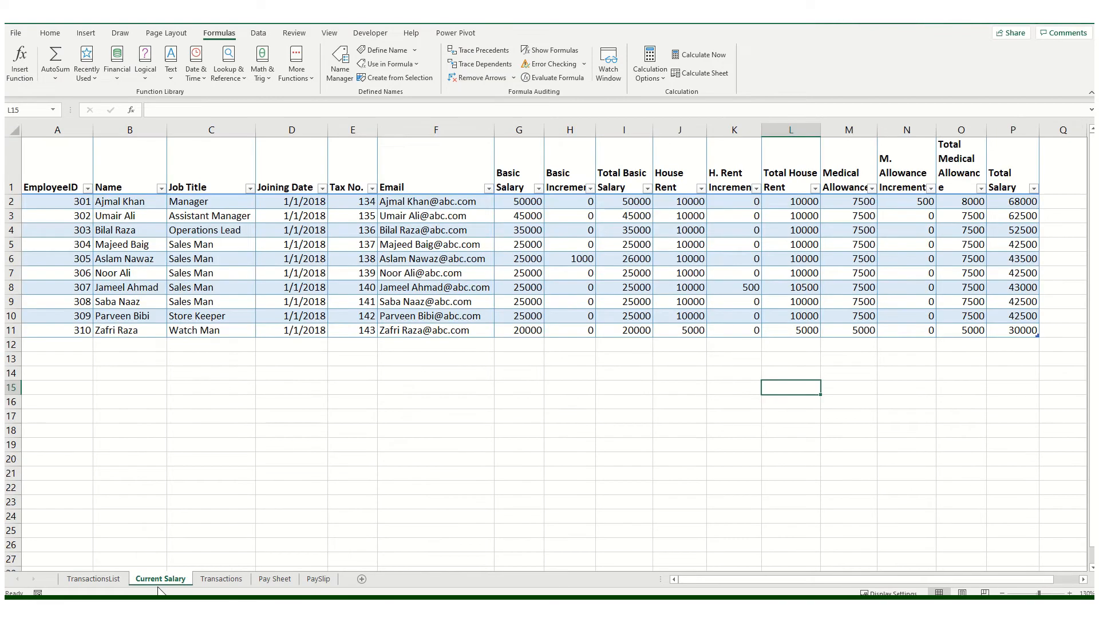
click(318, 579)
click(202, 255)
click(205, 284)
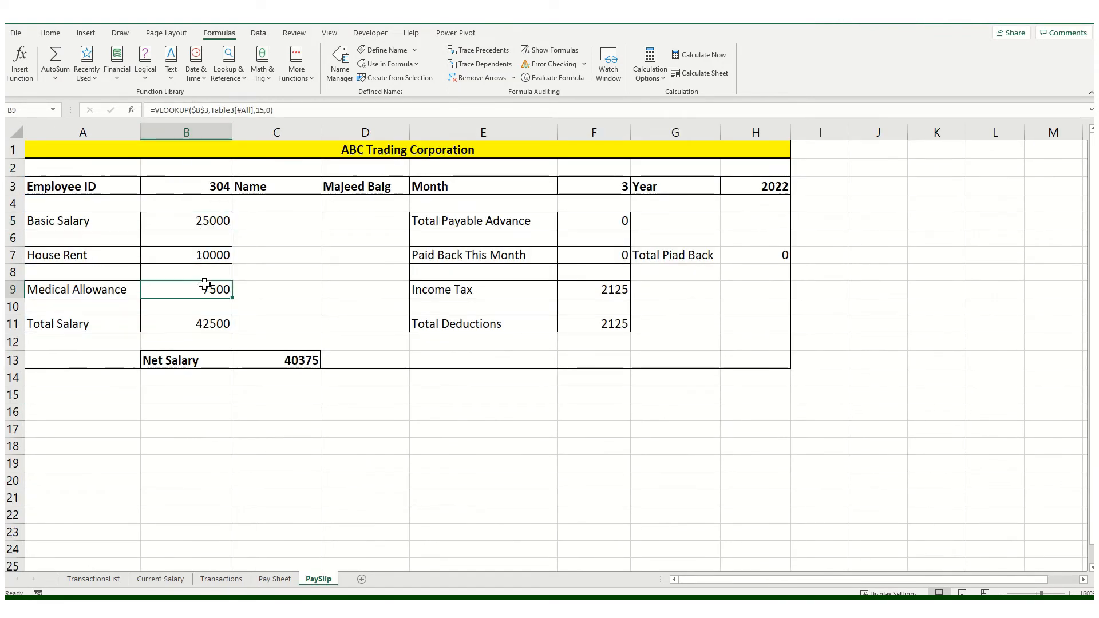
click(199, 324)
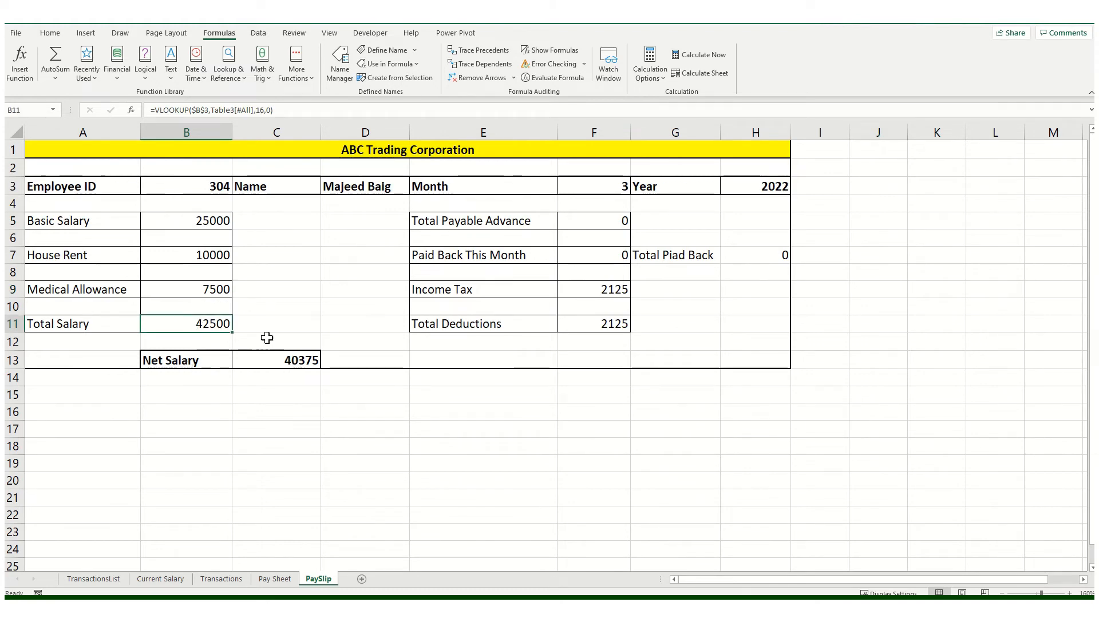
Compare the payslip's Total Payable Advance and Paid Back This Month lookup formulas, checking the source columns on the Pay Sheet.
click(481, 221)
click(614, 227)
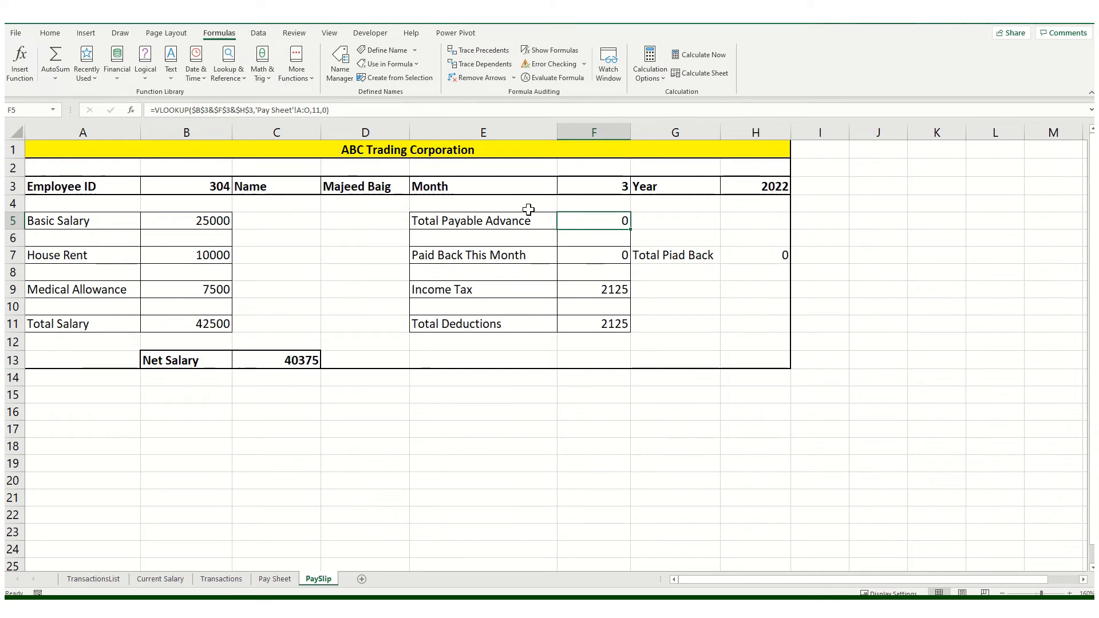
click(274, 579)
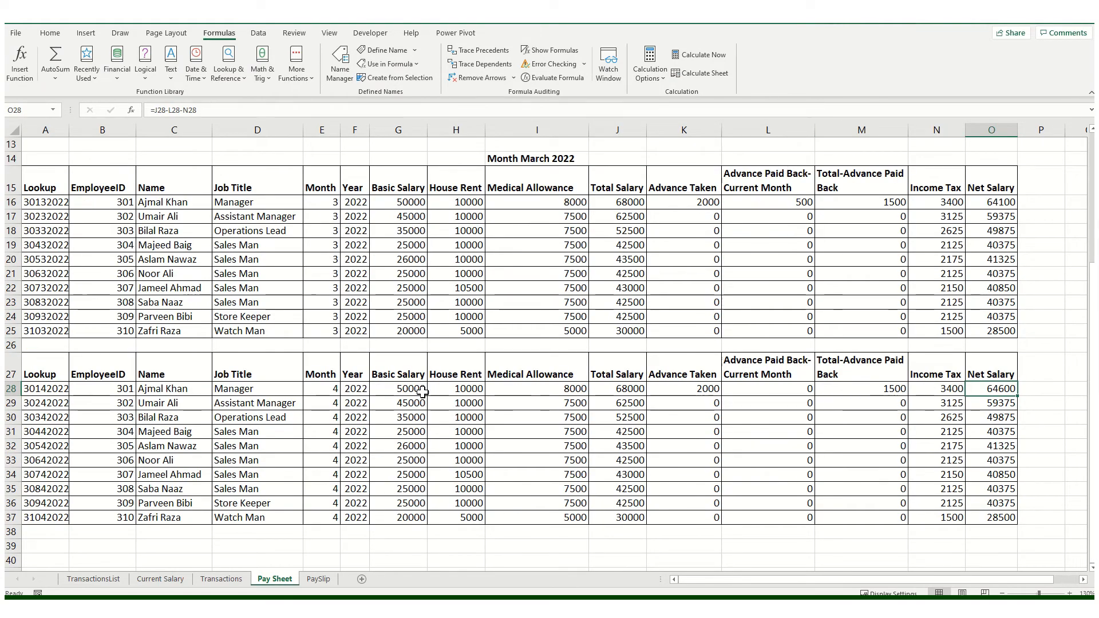
click(318, 579)
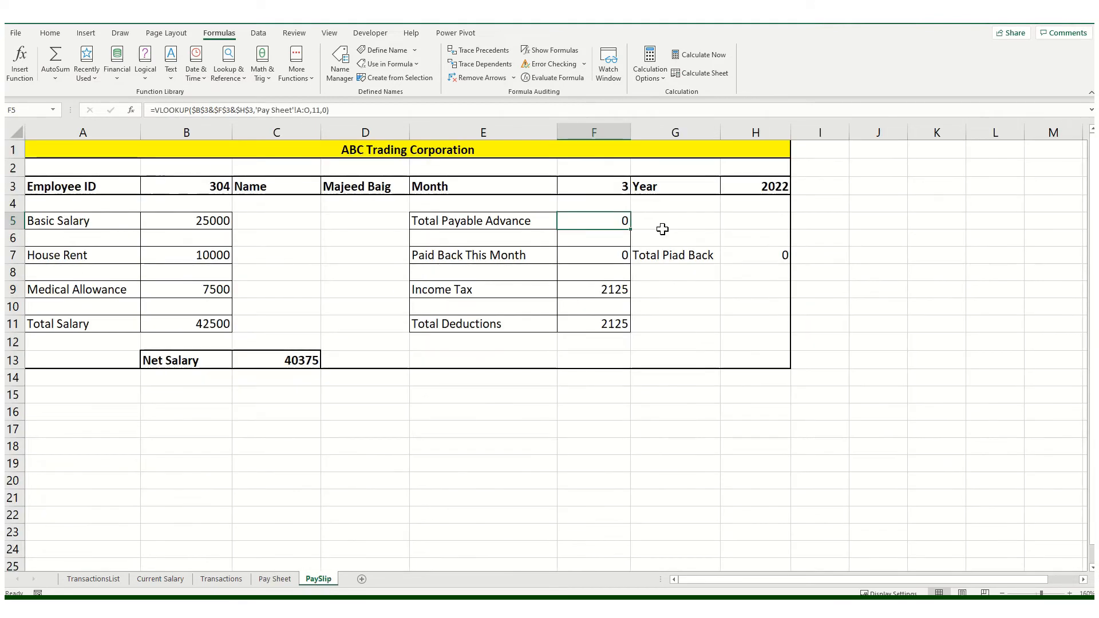
click(610, 256)
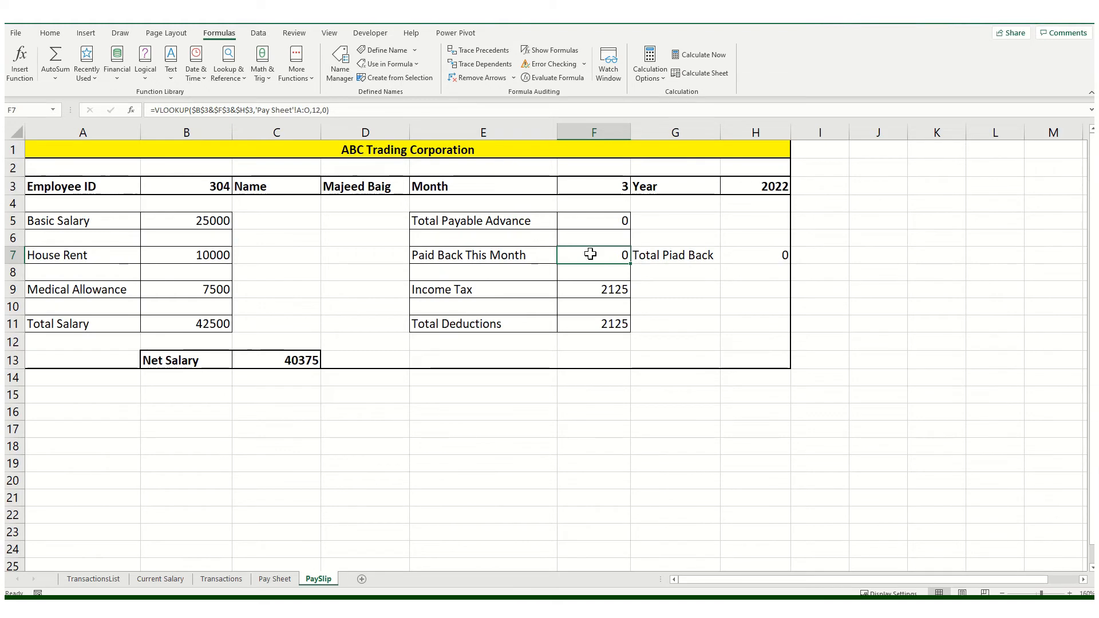
click(602, 225)
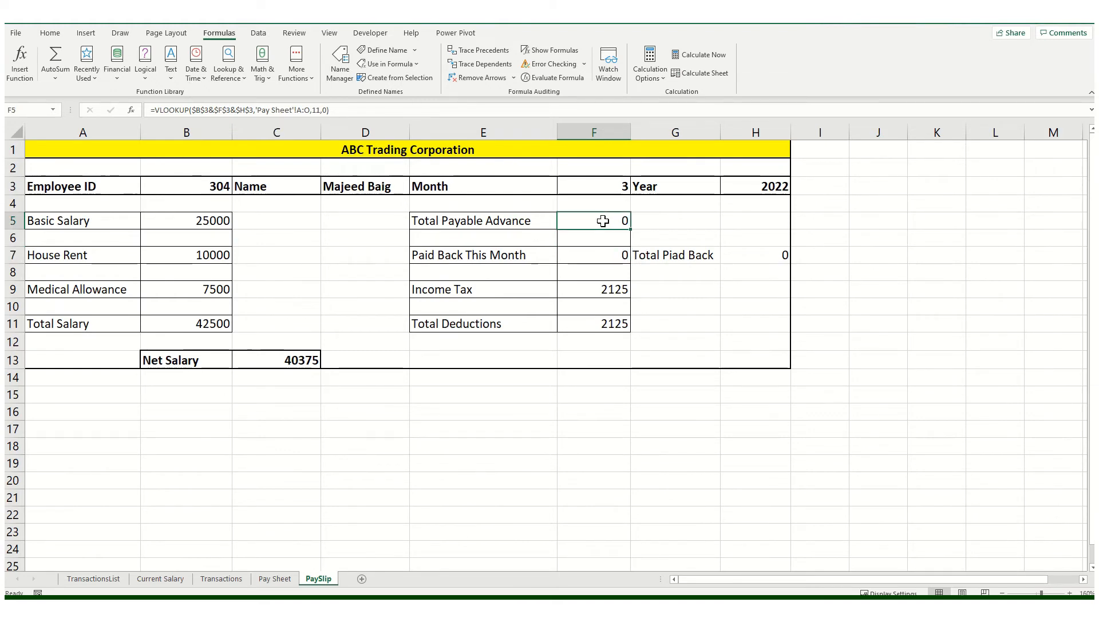
click(600, 255)
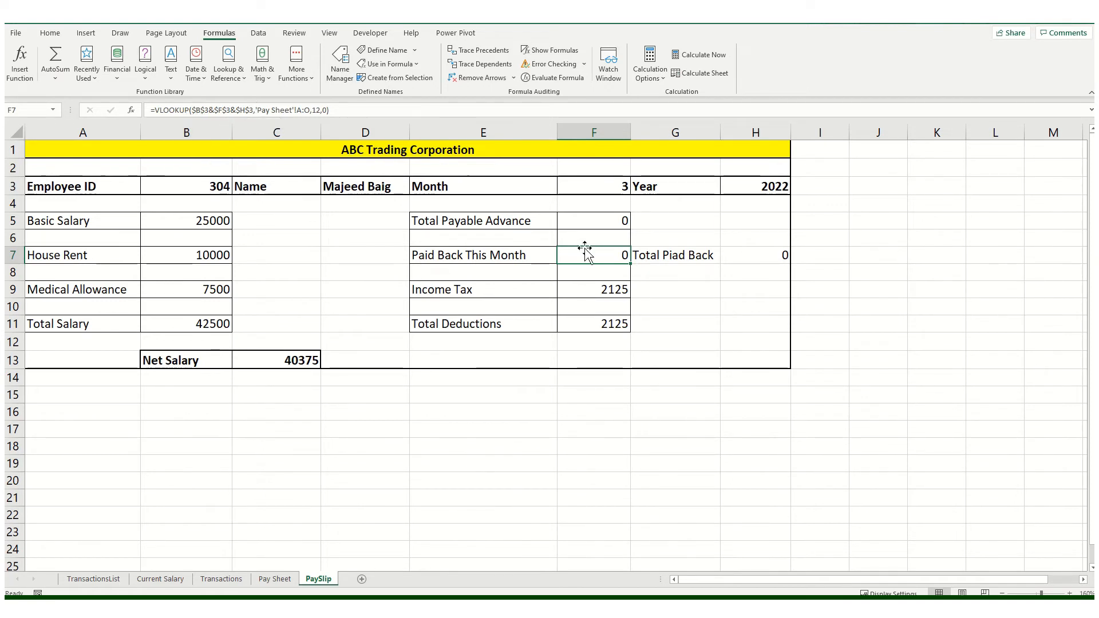
click(592, 213)
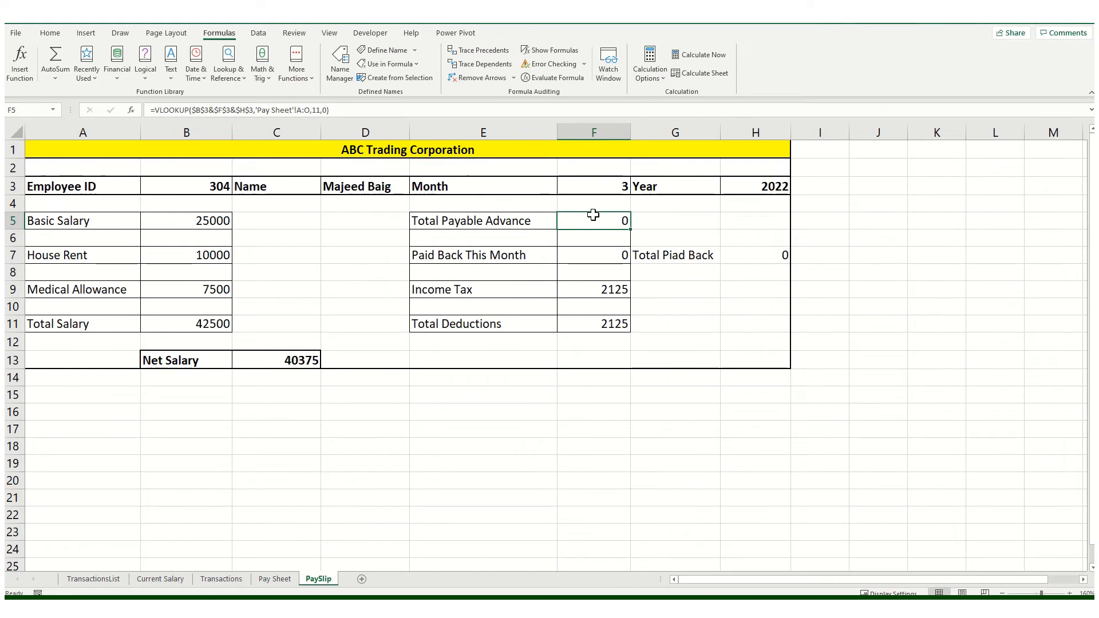
Highlight Pay Sheet columns A to O as the lookup range, and review the payslip's Year entry and advance formulas against it.
click(276, 580)
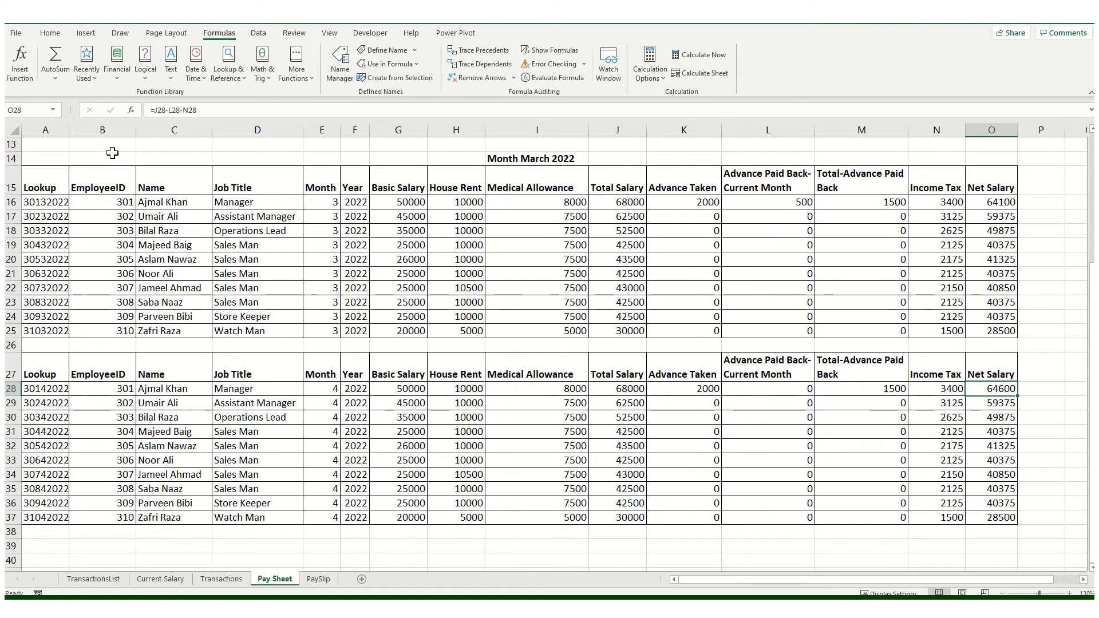
drag(43, 130, 987, 103)
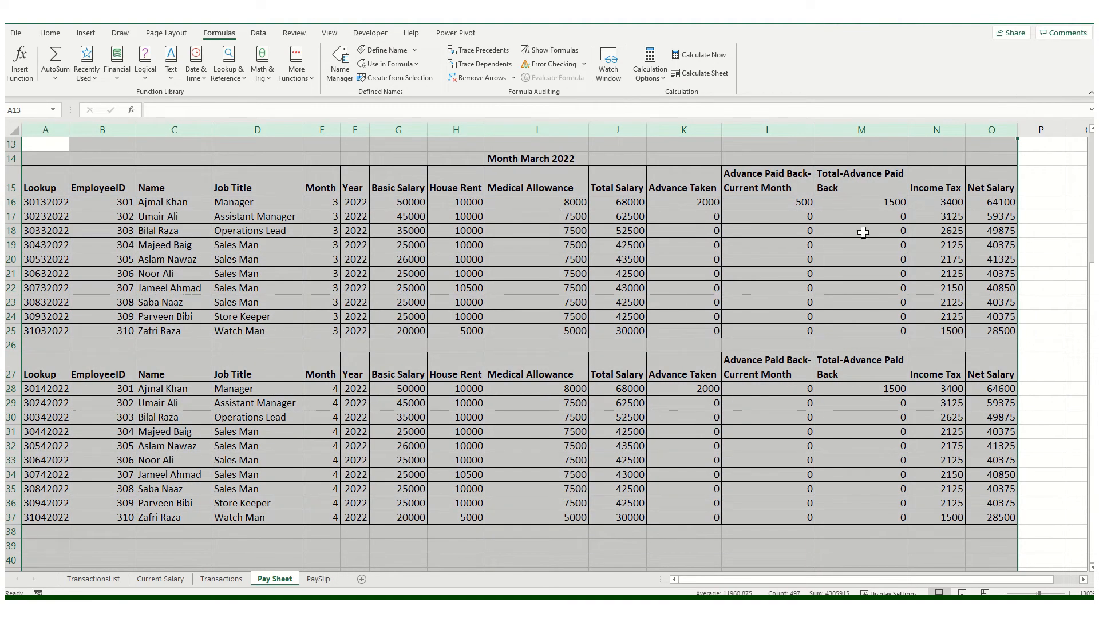
click(151, 201)
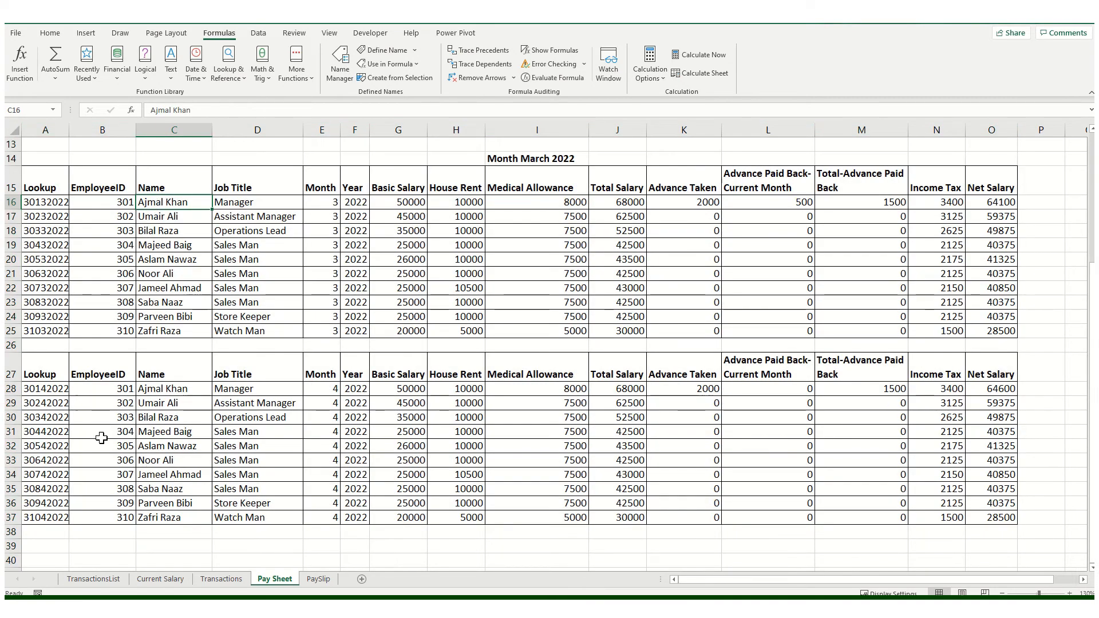
click(319, 578)
click(750, 184)
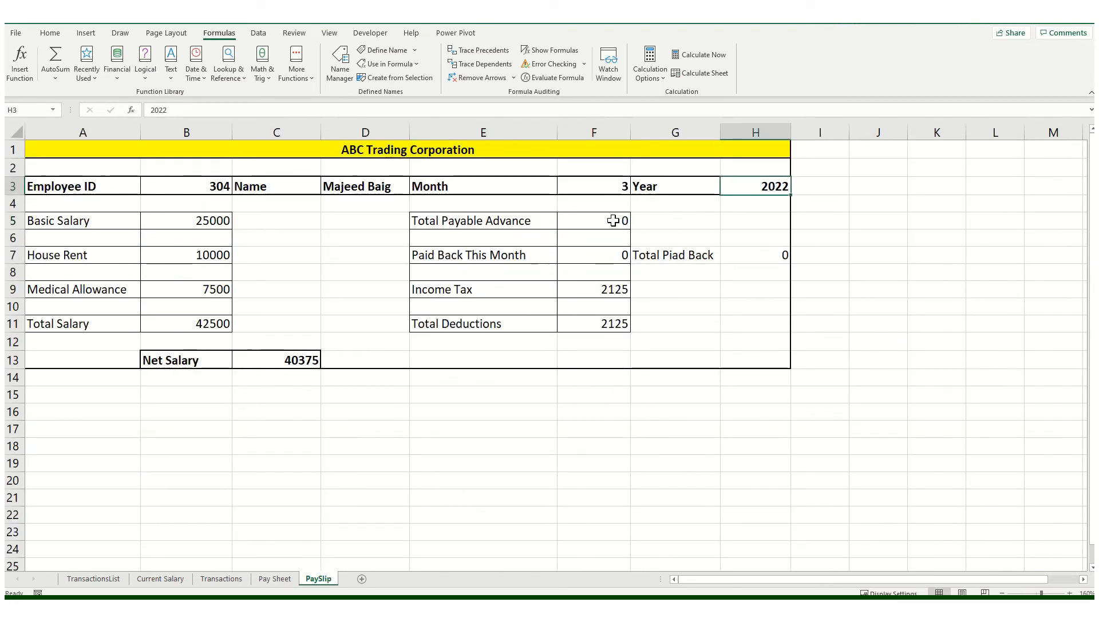
click(617, 221)
click(596, 258)
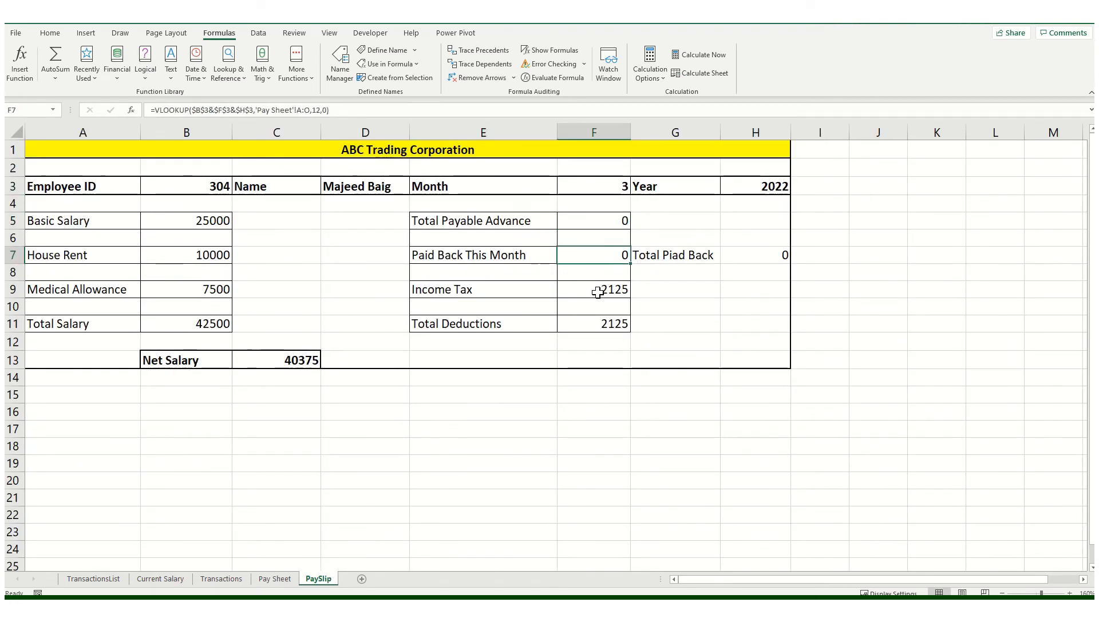
Inspect the payslip's Income Tax lookup formula and check its source column on the Pay Sheet.
click(596, 290)
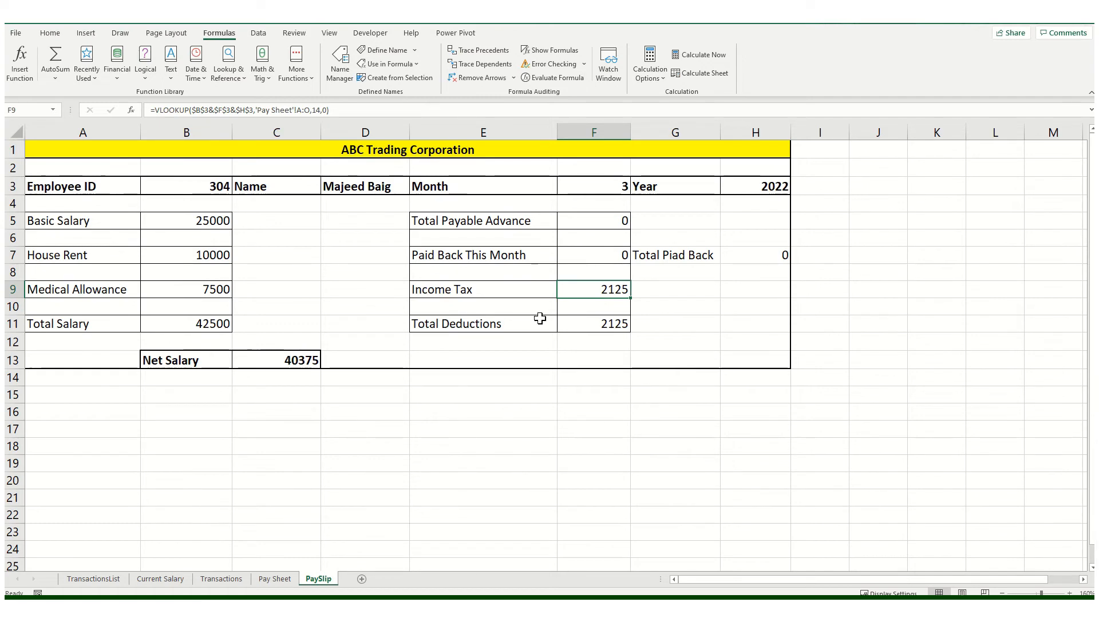
click(280, 581)
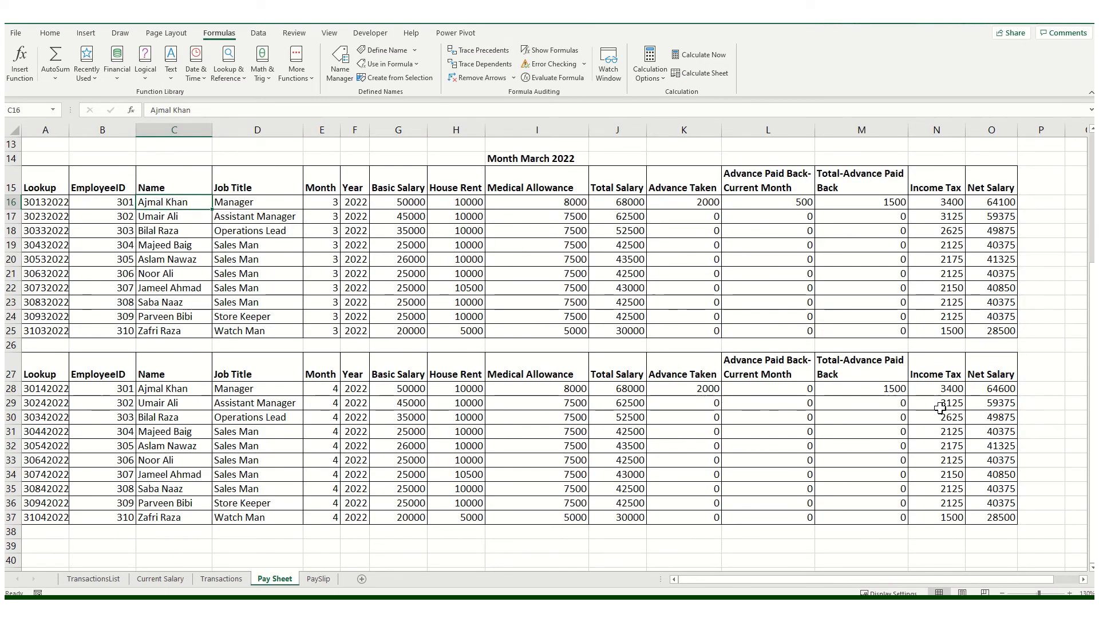
click(310, 580)
On the PaySlip sheet, examine the Total Deductions formula with the cells it adds, and the Net Salary formula.
click(592, 325)
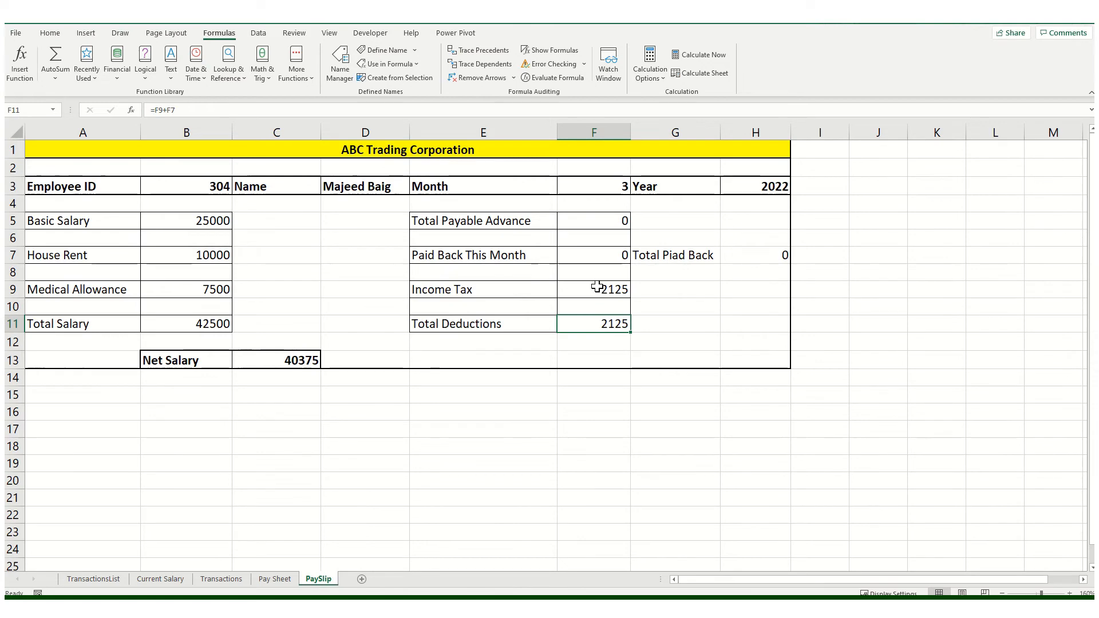
click(607, 255)
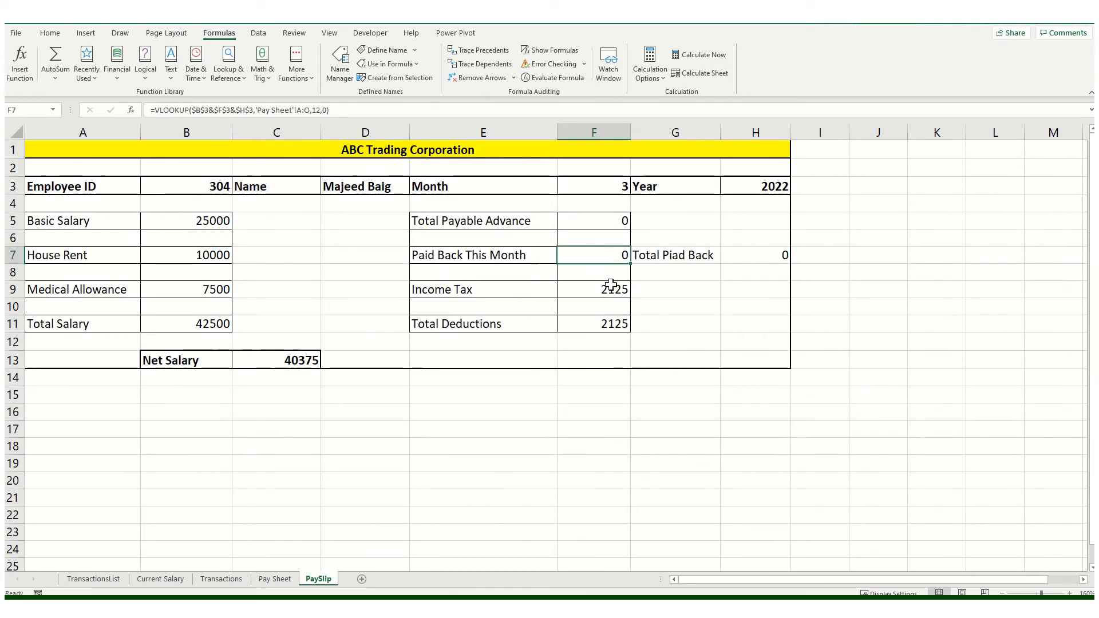
click(608, 290)
click(605, 322)
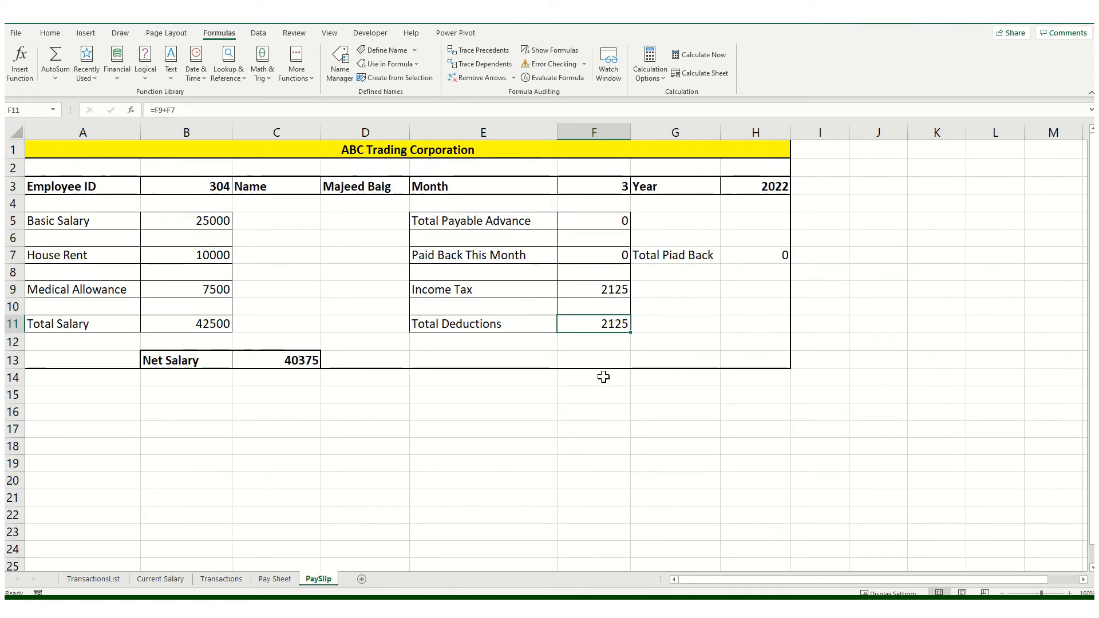
click(267, 361)
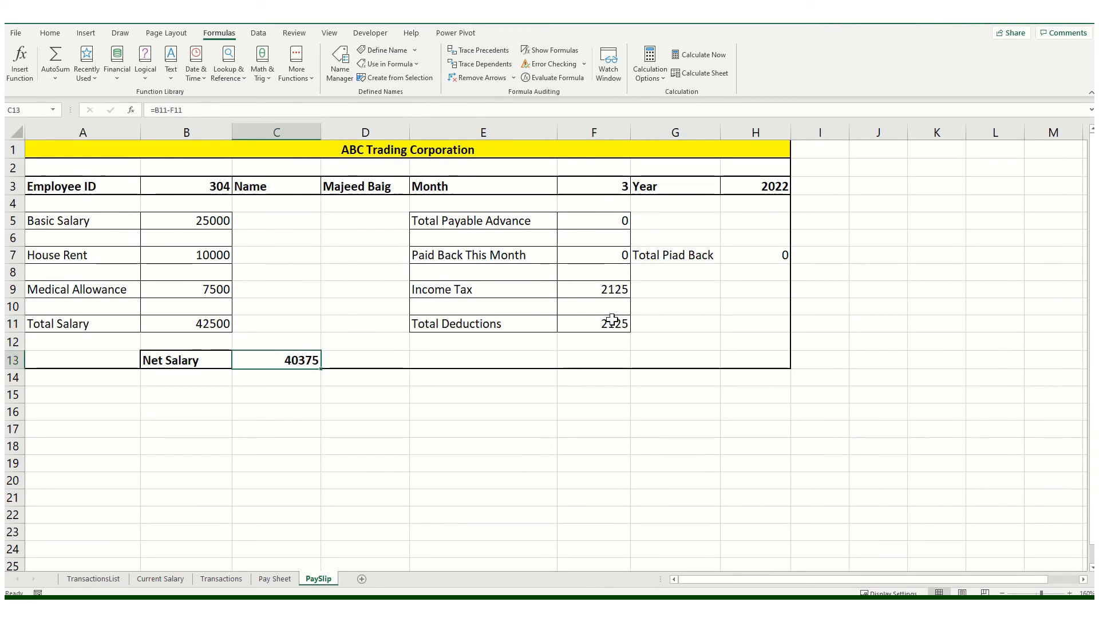
Review the payslip's Employee ID and Month entry cells that drive the lookups.
click(172, 186)
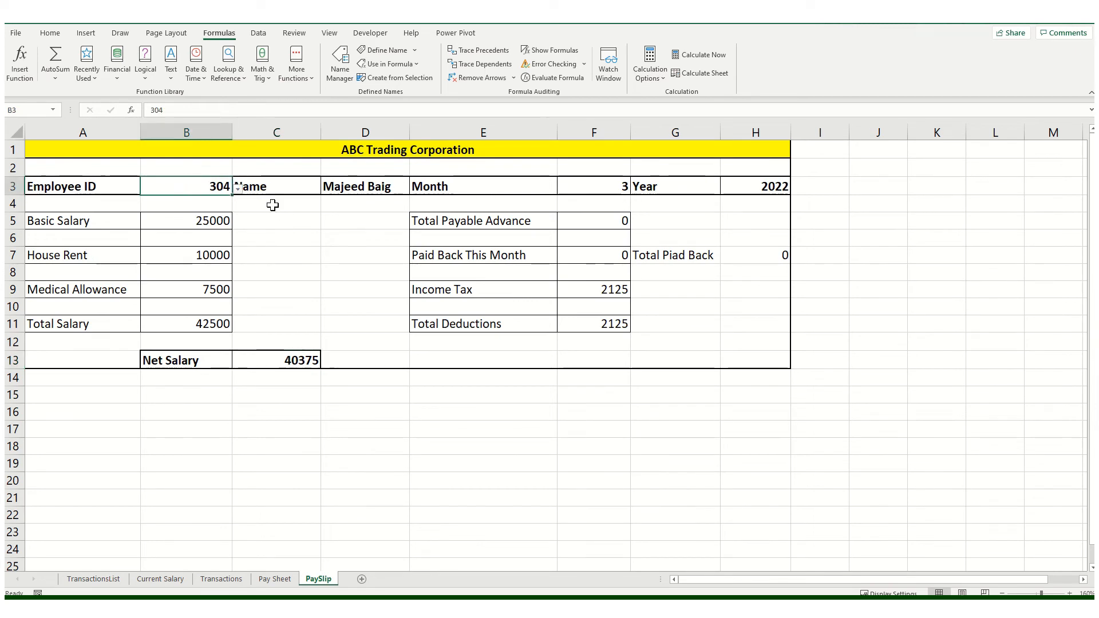
click(481, 188)
click(607, 187)
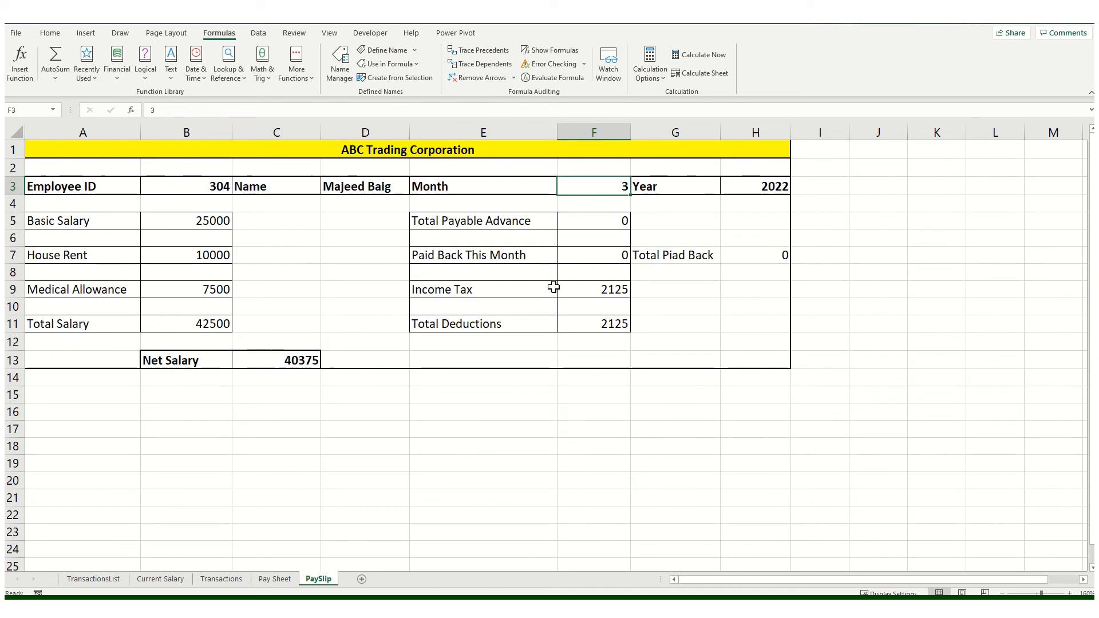
click(508, 410)
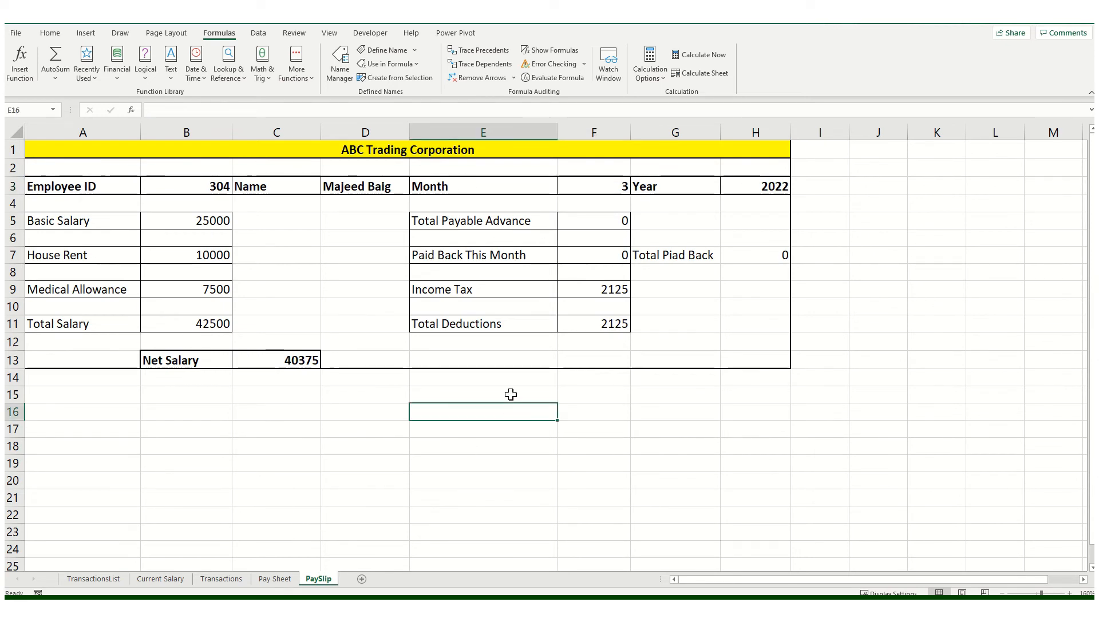
Check the Total Payable Advance lookup formula and view the Current Salary sheet as the source of the payslip's earnings.
click(598, 222)
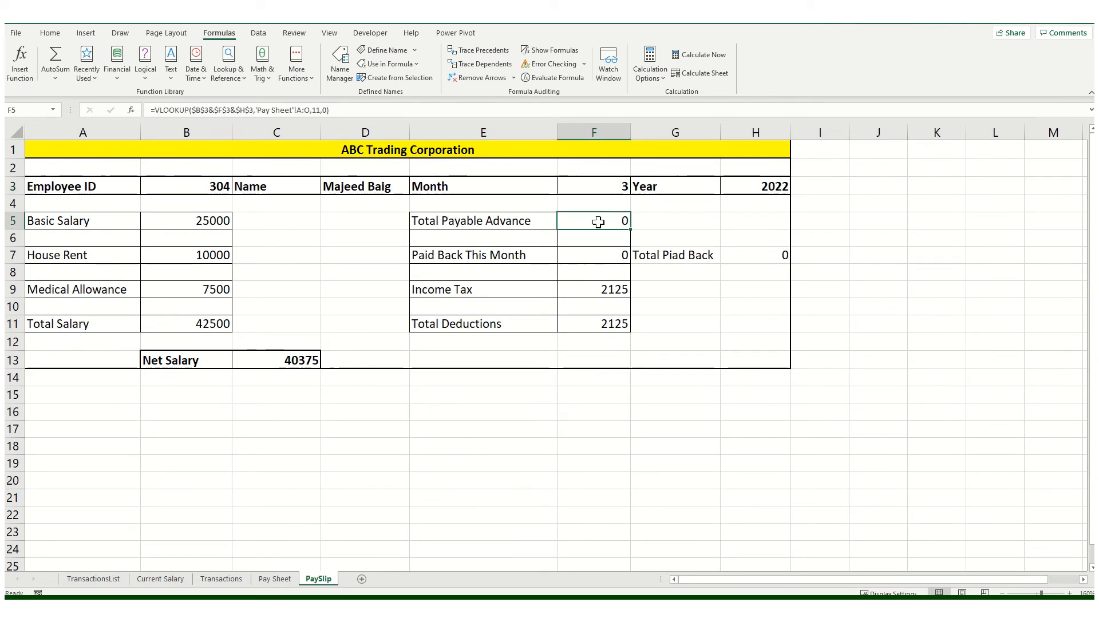
click(180, 237)
click(160, 578)
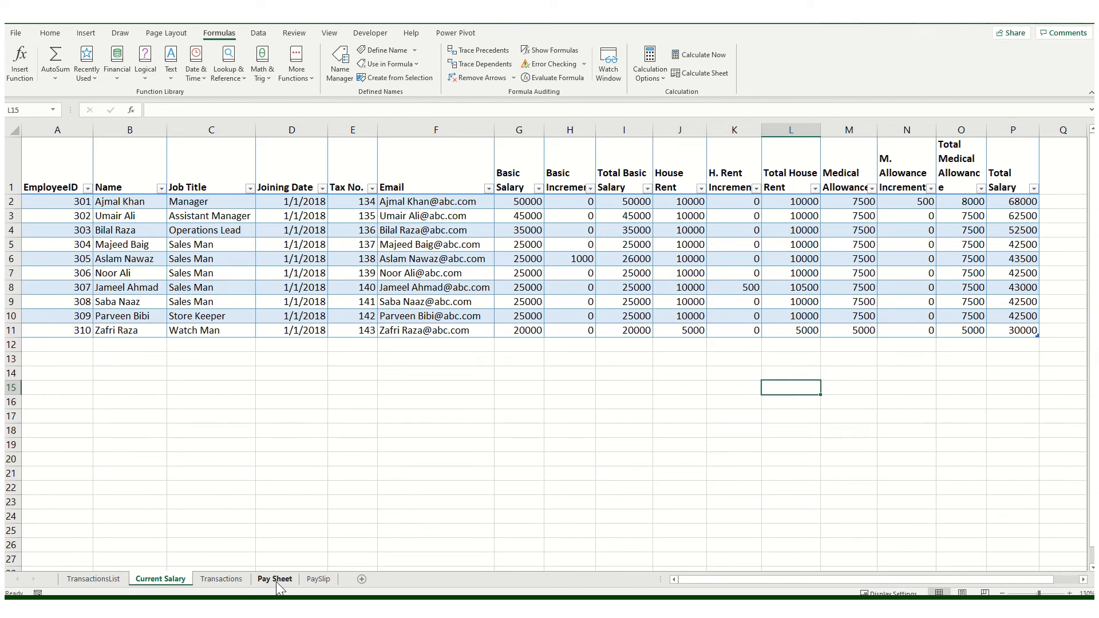
click(318, 578)
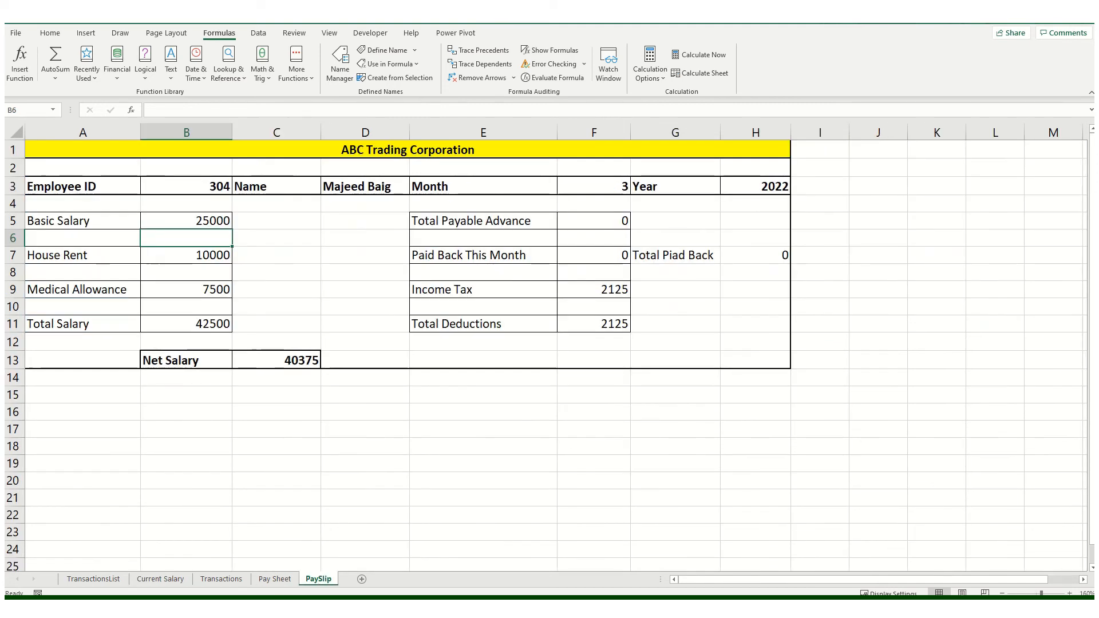
Review the payslip's advance, paid-back and income tax items against the Pay Sheet, rechecking the Total Payable Advance formula.
click(488, 223)
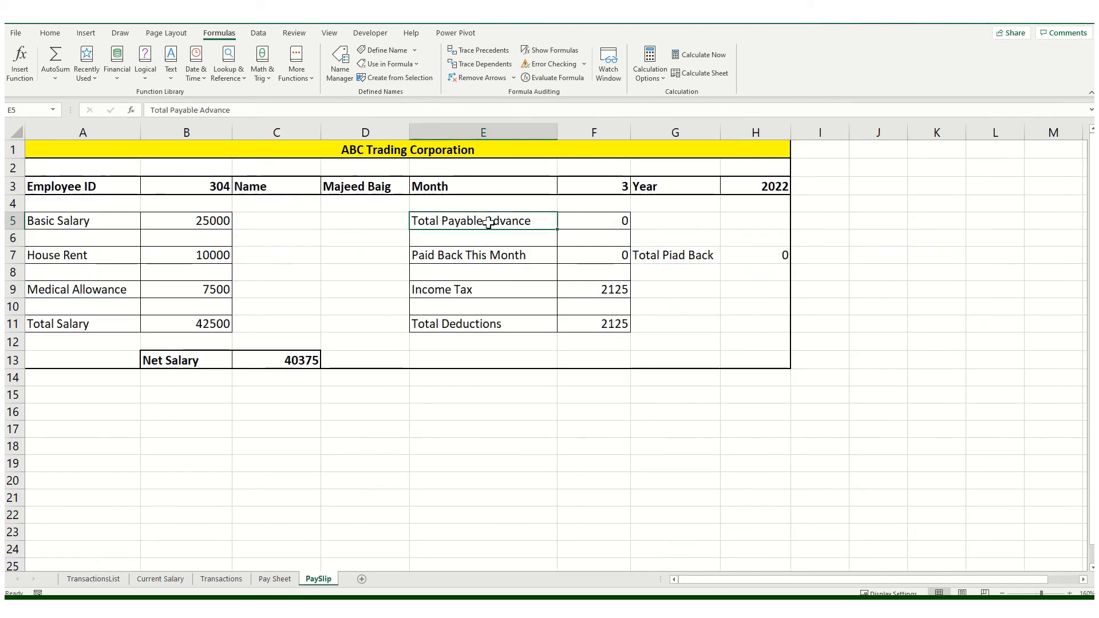
click(447, 257)
click(462, 293)
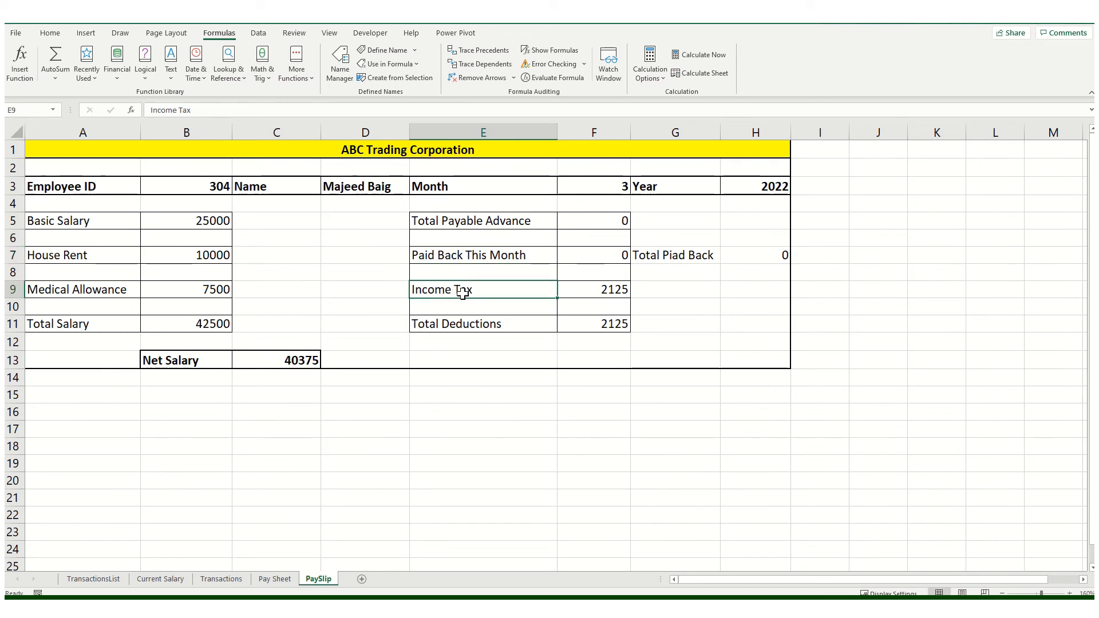
click(275, 579)
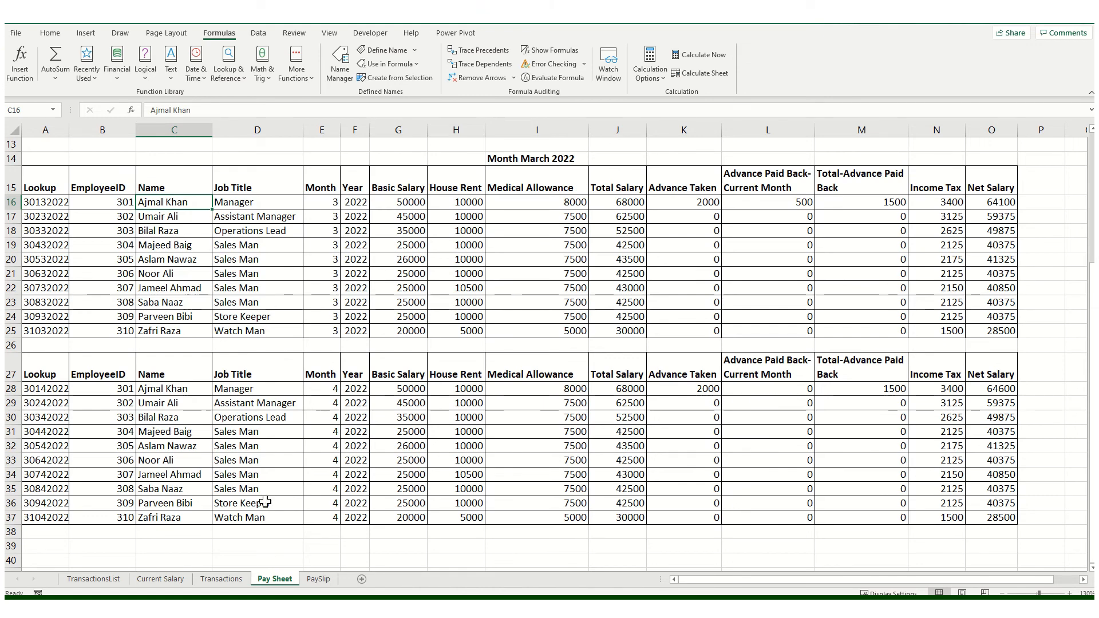
click(319, 579)
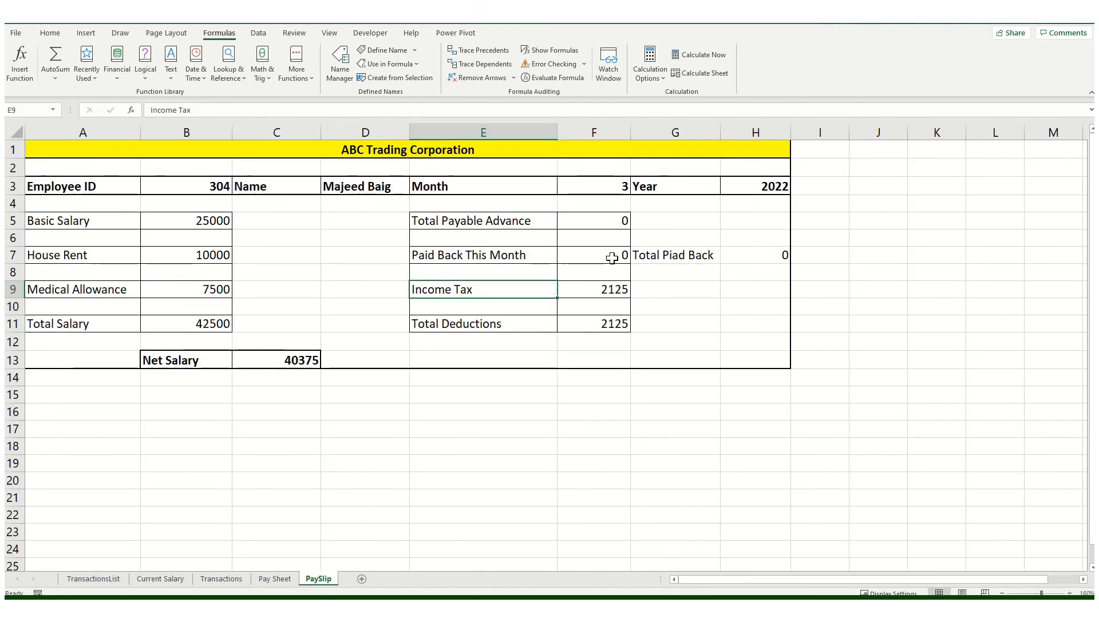
click(612, 221)
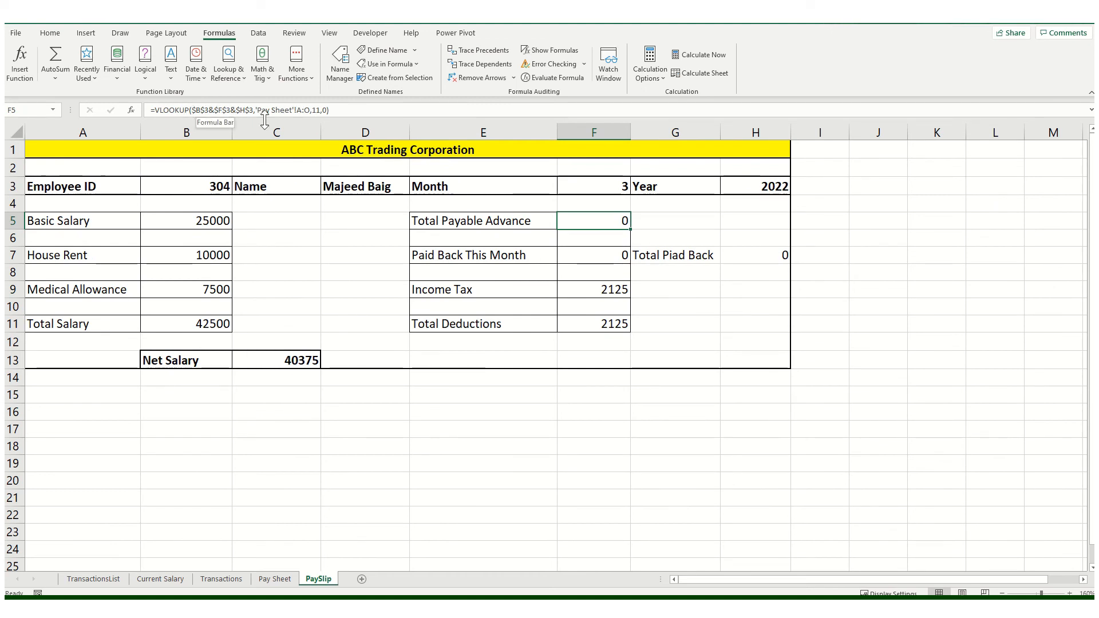
click(572, 444)
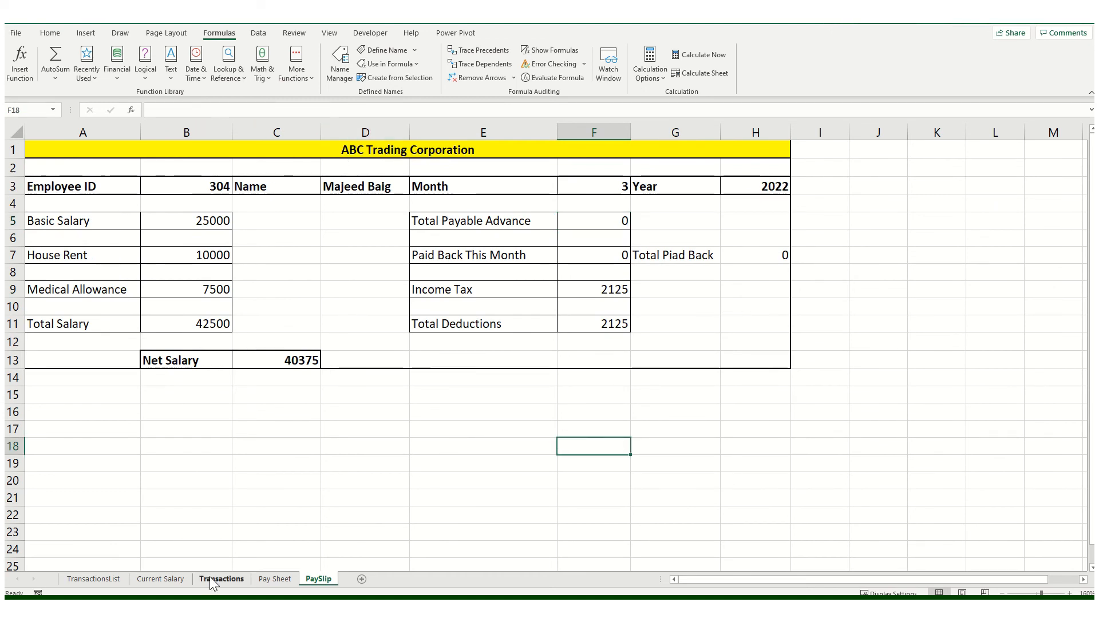
click(309, 477)
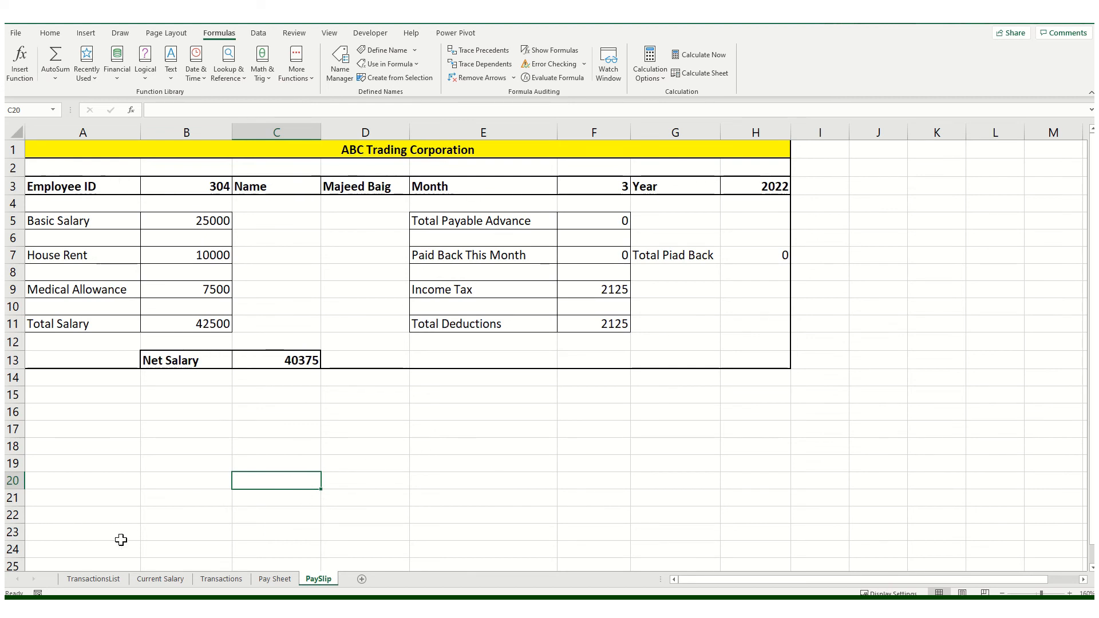
click(123, 518)
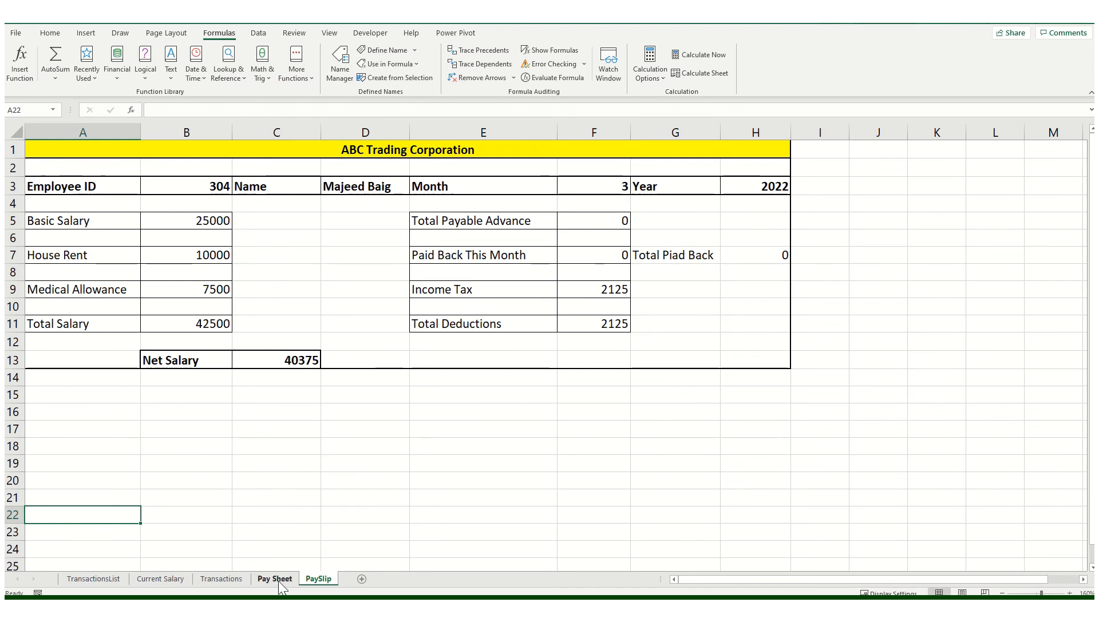
Review the Transactions, Pay Sheet and Current Salary sheets in turn, and return to the payslip's Employee ID cell.
click(221, 579)
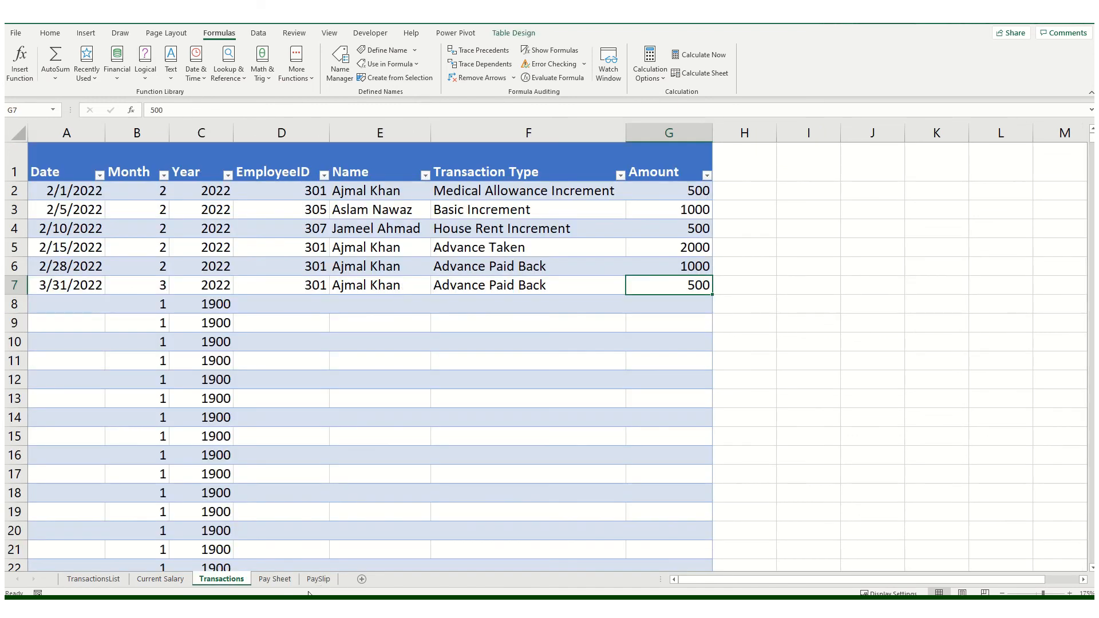
click(275, 579)
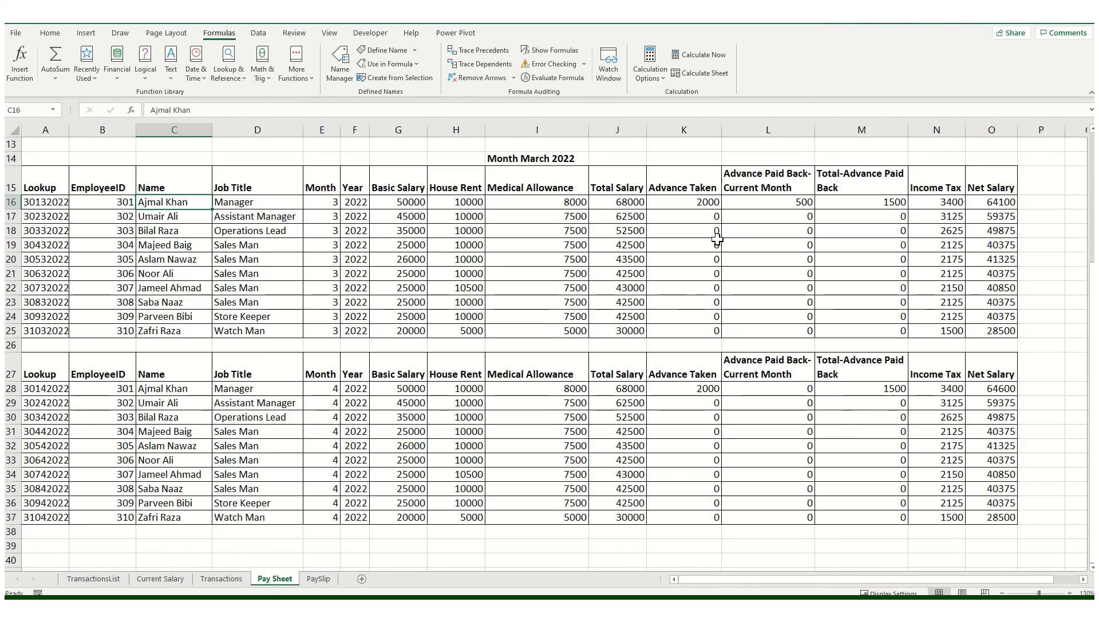
click(160, 578)
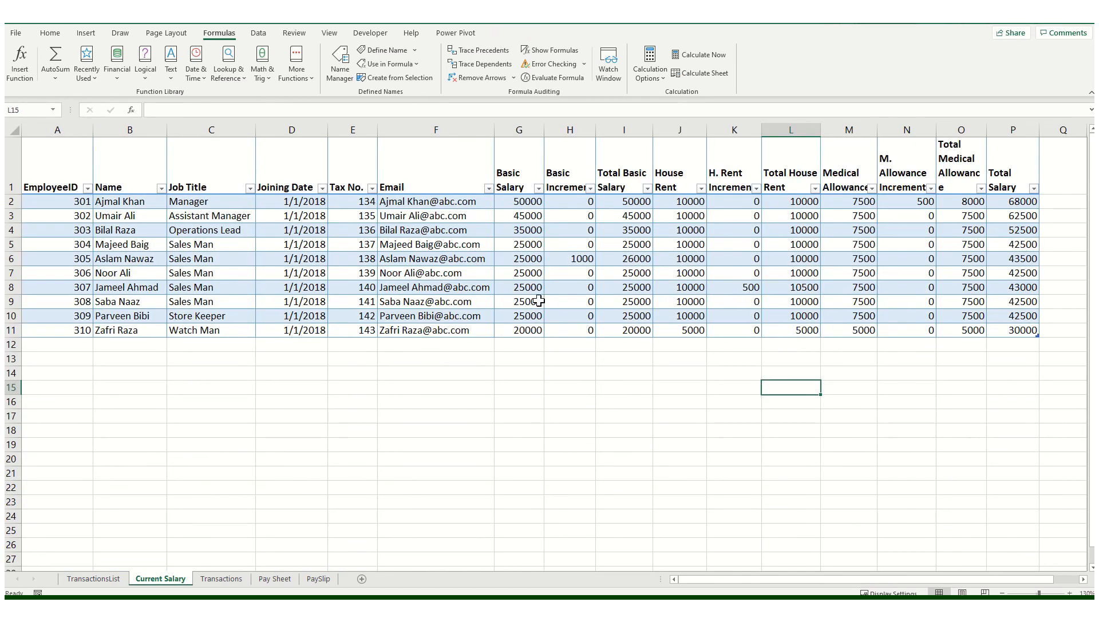
click(319, 579)
click(161, 187)
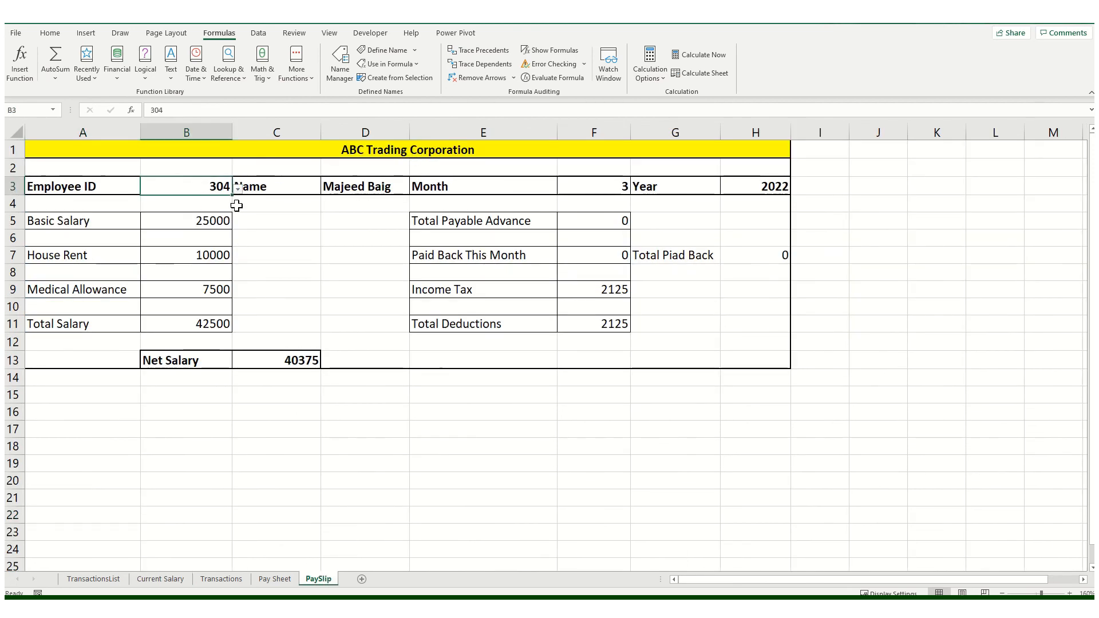
click(304, 252)
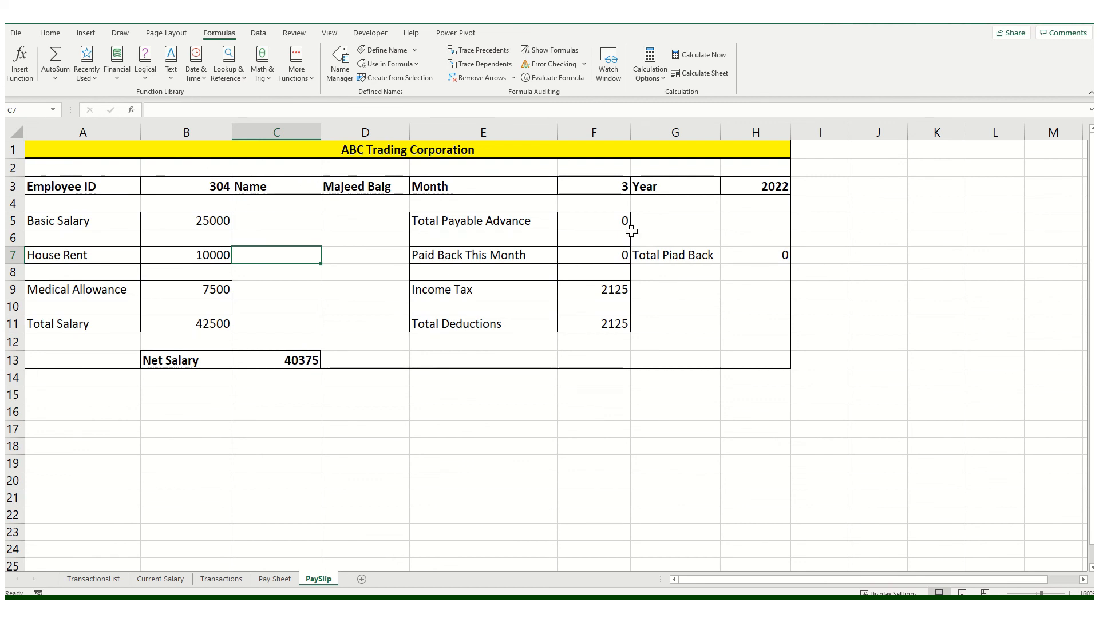
click(283, 166)
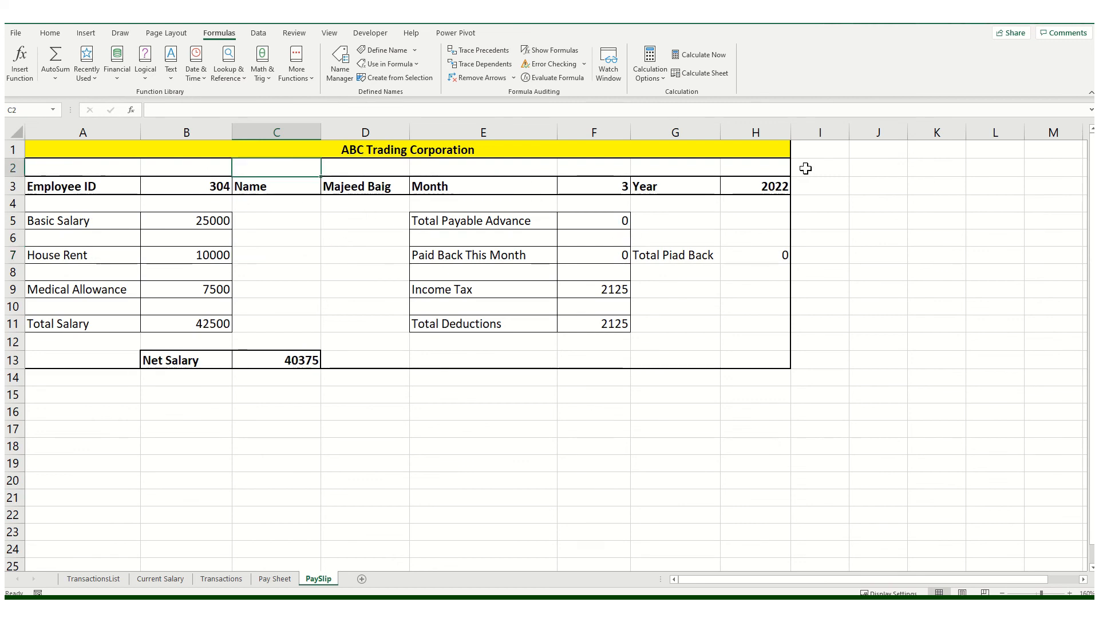
click(629, 461)
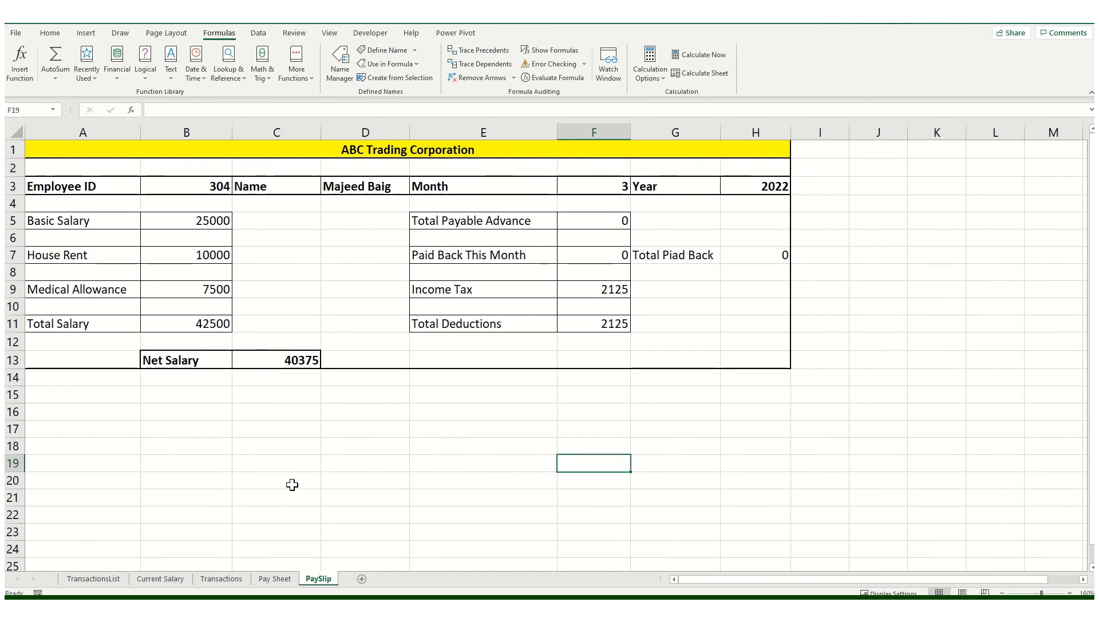